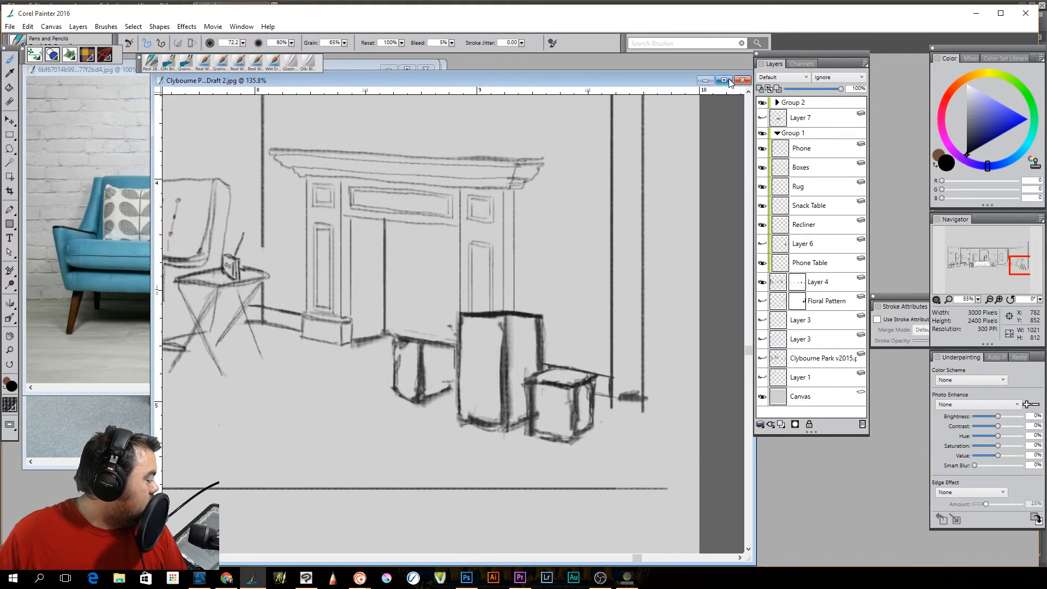
# Maximize the drawing window and examine the room sketch, from the whole set down to the box beside the sofa
pyautogui.click(724, 80)
pyautogui.scroll(-5, 515, 305)
pyautogui.scroll(-5, 514, 295)
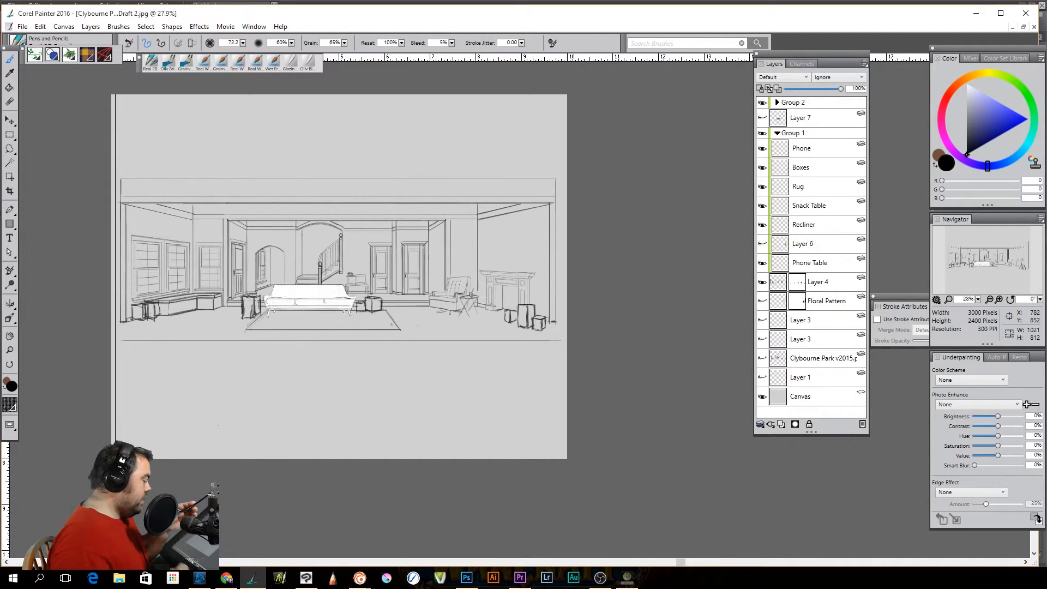
pyautogui.moveTo(402, 313); pyautogui.dragTo(412, 313)
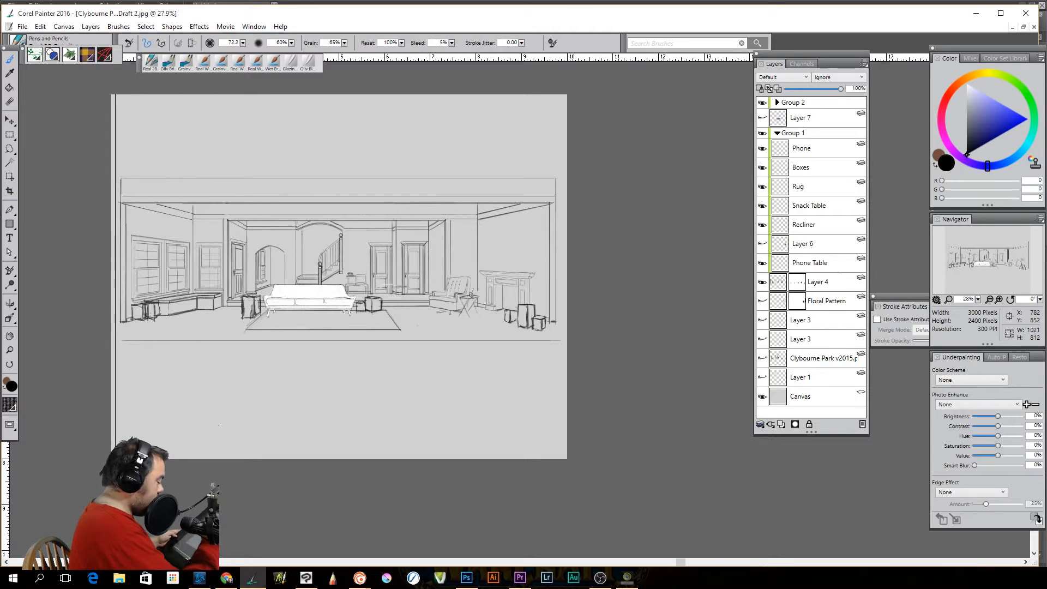
pyautogui.moveTo(351, 332)
pyautogui.mouseDown()
pyautogui.moveTo(473, 338)
pyautogui.moveTo(462, 345)
pyautogui.mouseUp()
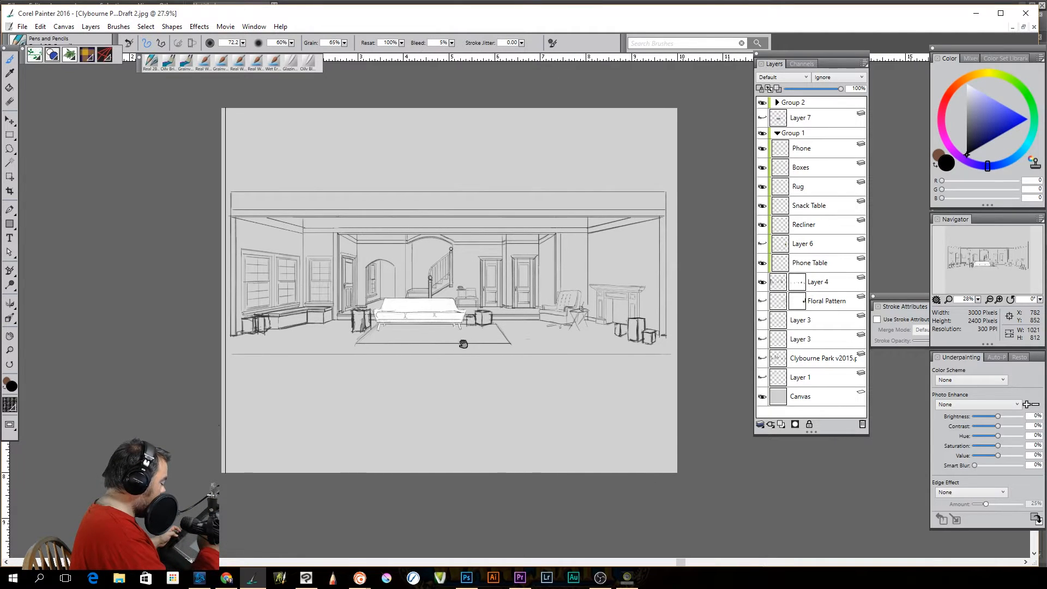
pyautogui.scroll(3, 461, 345)
pyautogui.moveTo(536, 386); pyautogui.dragTo(553, 403)
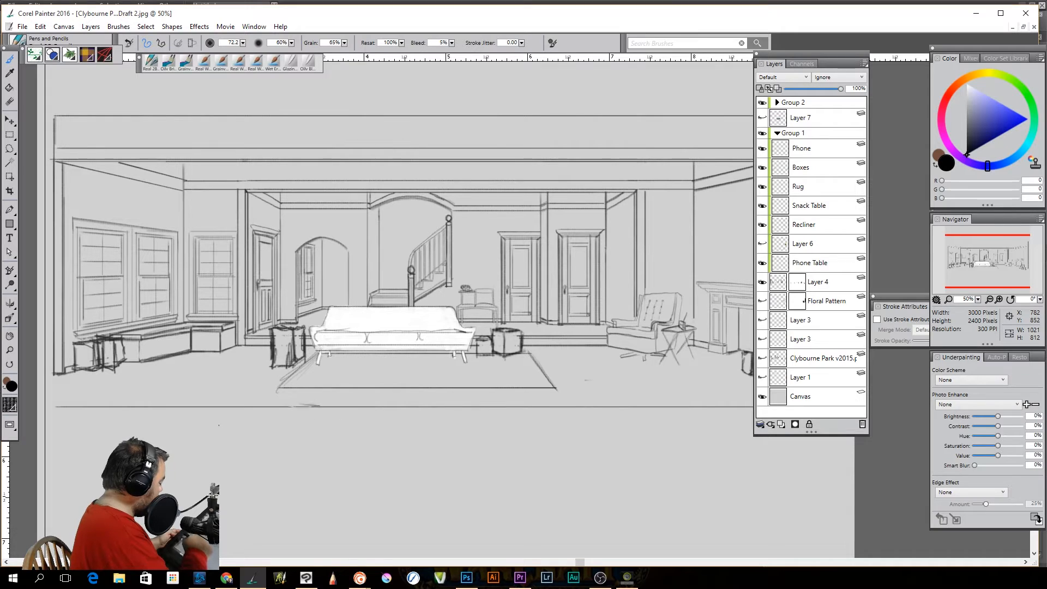
pyautogui.moveTo(295, 387); pyautogui.dragTo(407, 382)
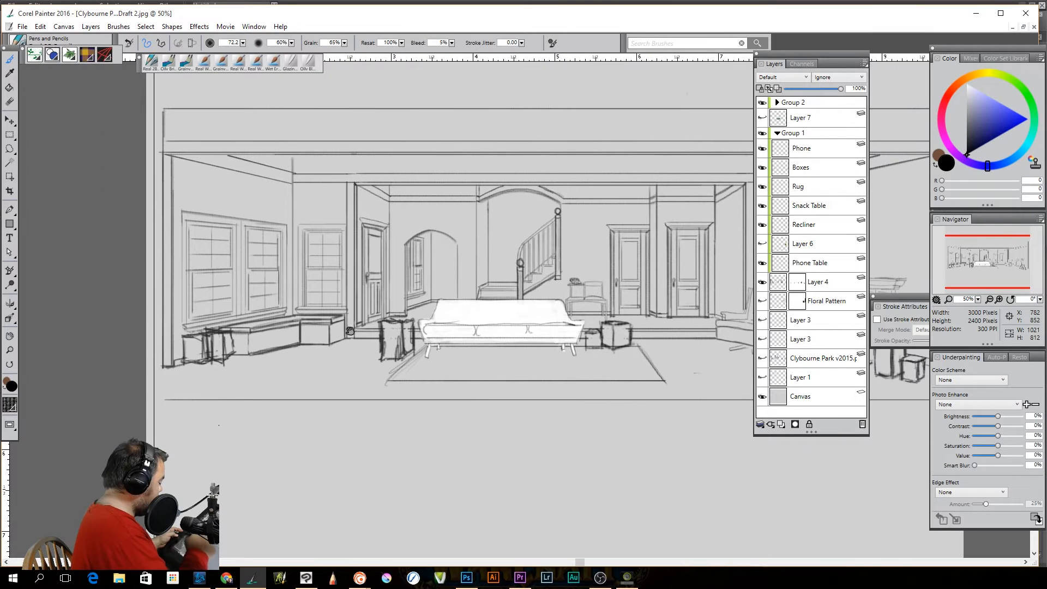
pyautogui.moveTo(363, 304); pyautogui.dragTo(445, 380)
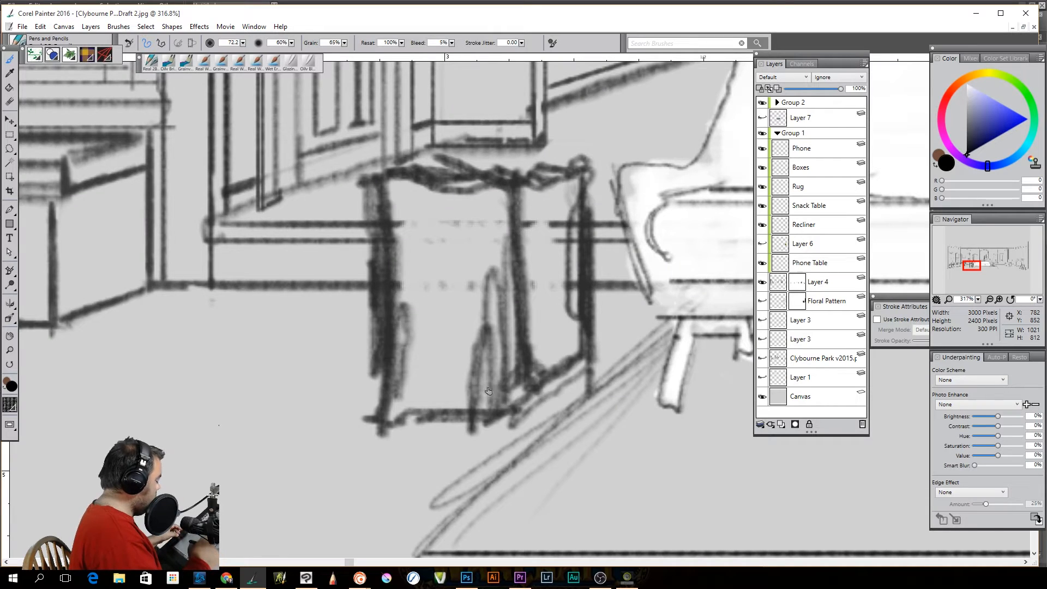
pyautogui.keyDown('ctrl'); pyautogui.keyDown('alt'); pyautogui.click(501, 374); pyautogui.keyUp('alt'); pyautogui.keyUp('ctrl')
pyautogui.keyDown('ctrl'); pyautogui.keyDown('alt'); pyautogui.click(501, 374); pyautogui.keyUp('alt'); pyautogui.keyUp('ctrl')
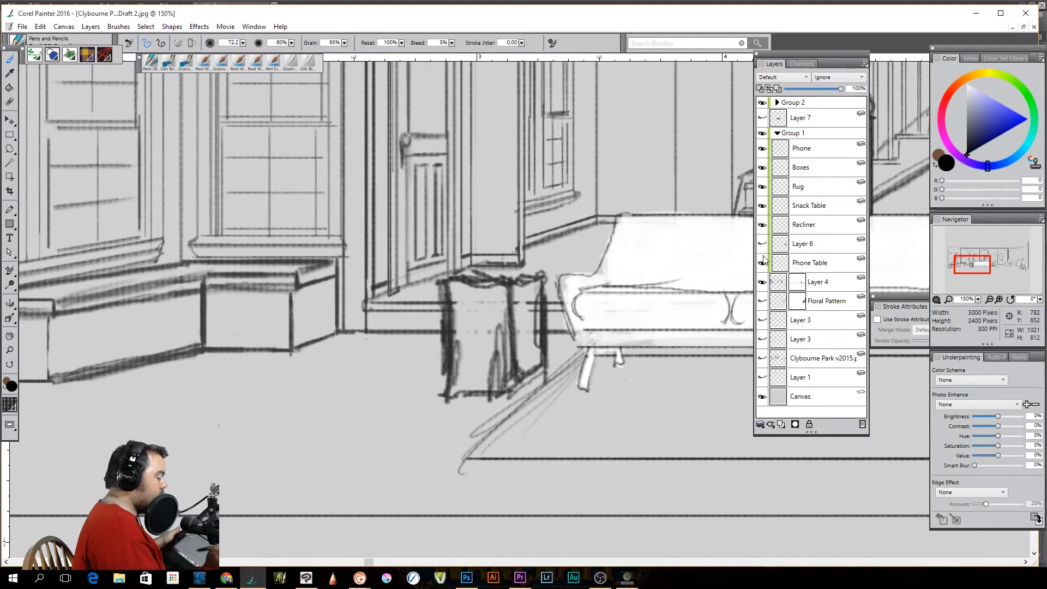
# Set the brush size to 15.7 and make the Boxes layer active
pyautogui.moveTo(243, 43); pyautogui.dragTo(136, 50)
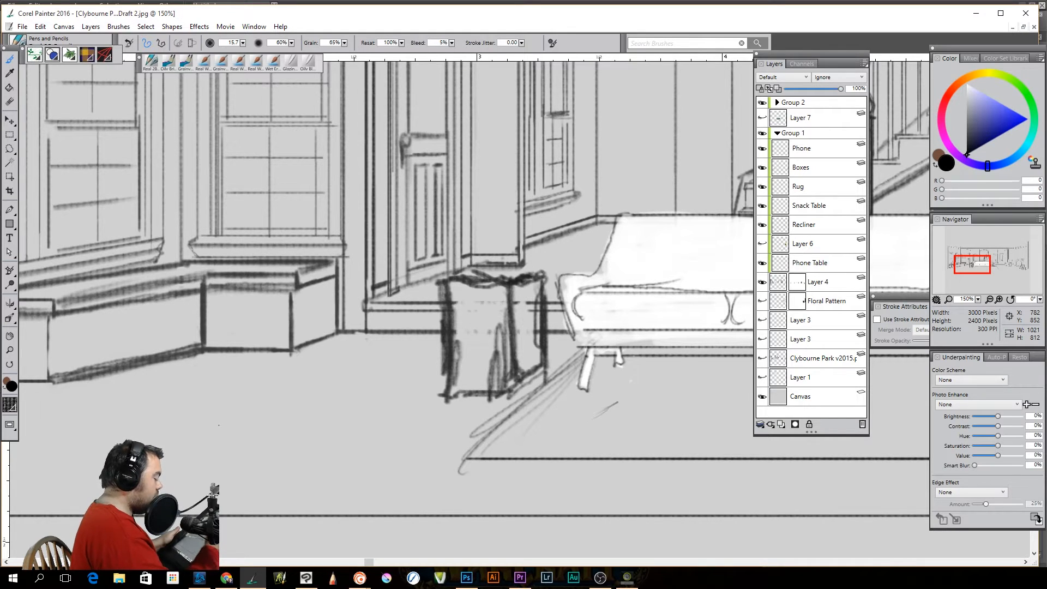
pyautogui.press('n')
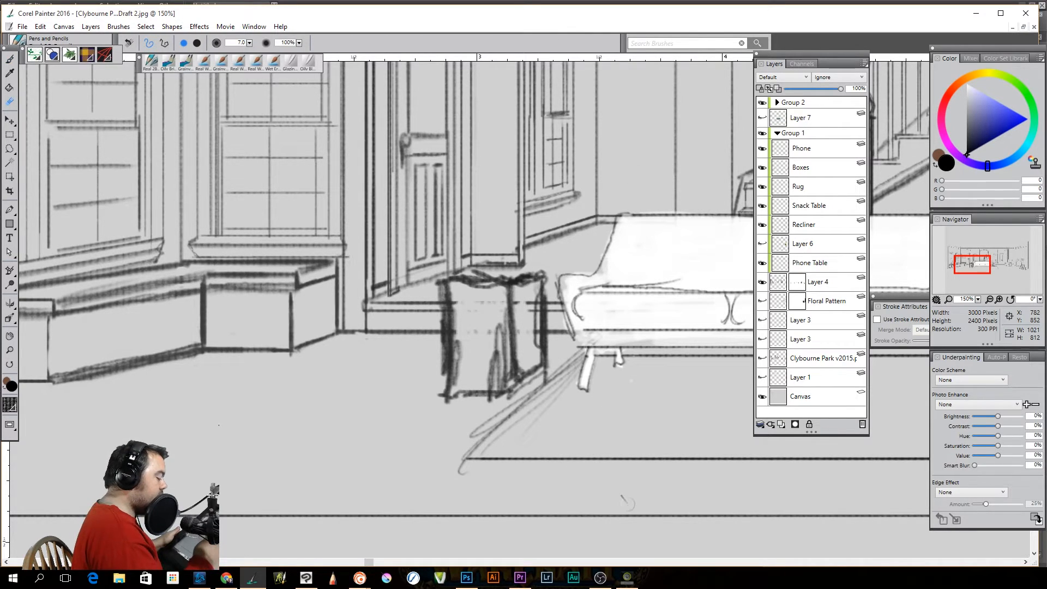
pyautogui.press('b')
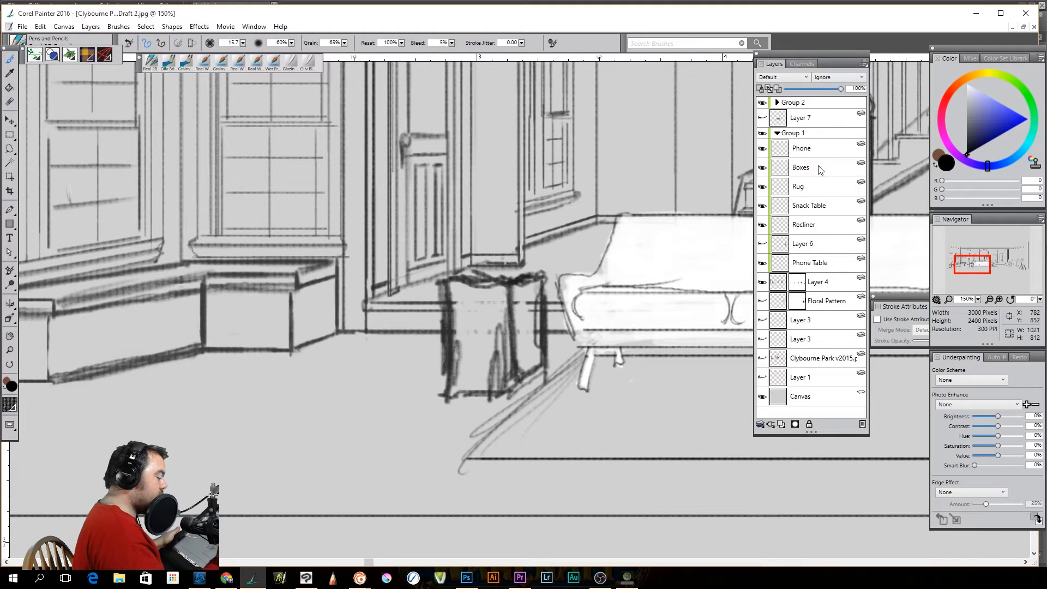
pyautogui.click(820, 166)
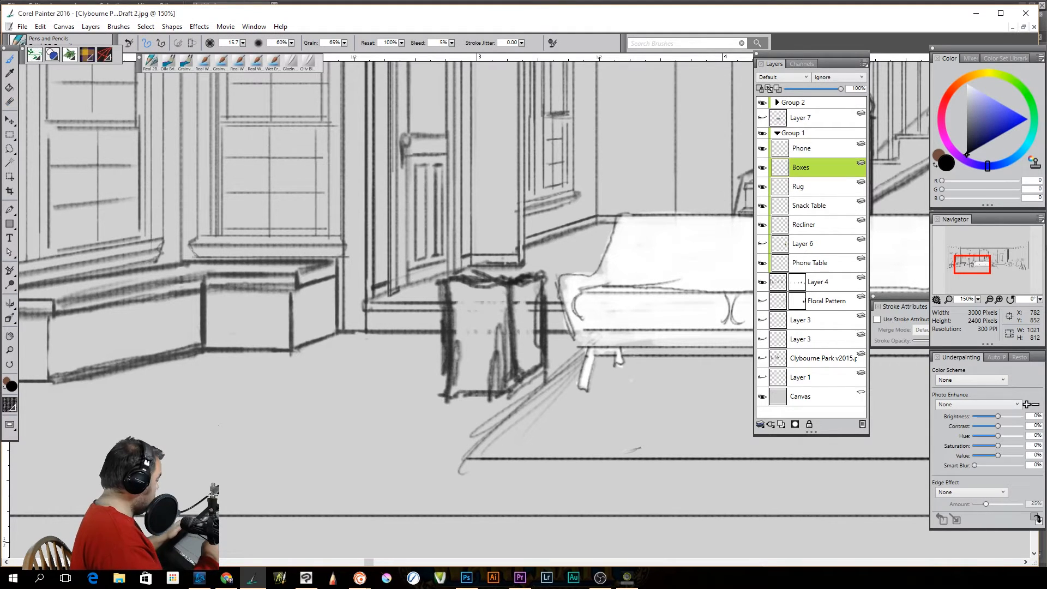
# Erase the stray strokes inside the box beside the sofa and along its top edge
pyautogui.press('n')
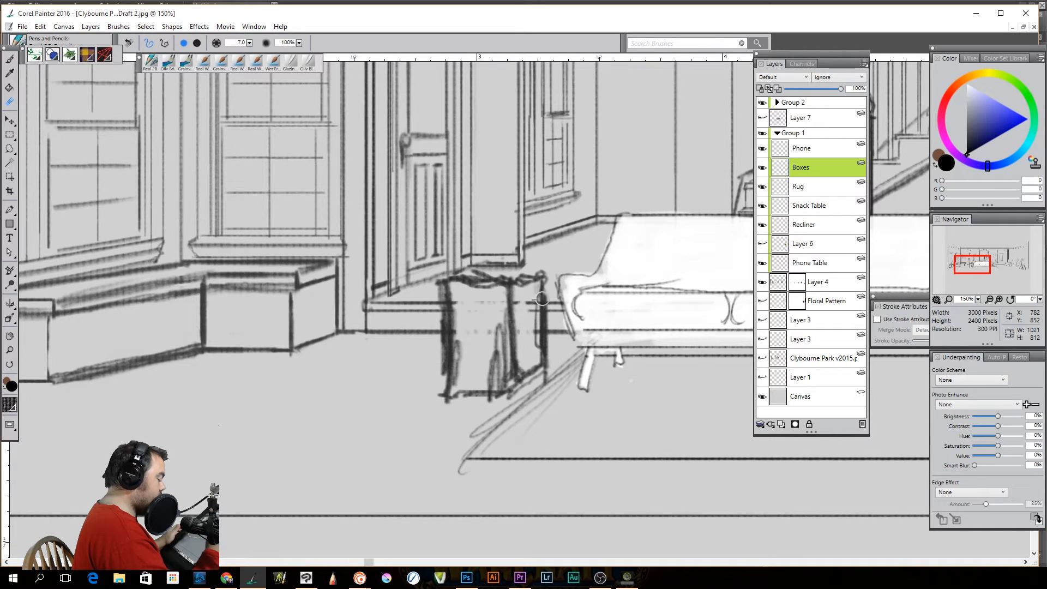
pyautogui.moveTo(500, 325)
pyautogui.mouseDown()
pyautogui.moveTo(493, 373)
pyautogui.moveTo(505, 373)
pyautogui.moveTo(490, 378)
pyautogui.moveTo(484, 363)
pyautogui.moveTo(500, 383)
pyautogui.moveTo(489, 386)
pyautogui.moveTo(456, 311)
pyautogui.moveTo(454, 386)
pyautogui.moveTo(456, 290)
pyautogui.moveTo(450, 376)
pyautogui.mouseUp()
pyautogui.moveTo(470, 262)
pyautogui.mouseDown()
pyautogui.moveTo(499, 271)
pyautogui.moveTo(490, 282)
pyautogui.moveTo(492, 273)
pyautogui.moveTo(458, 275)
pyautogui.mouseUp()
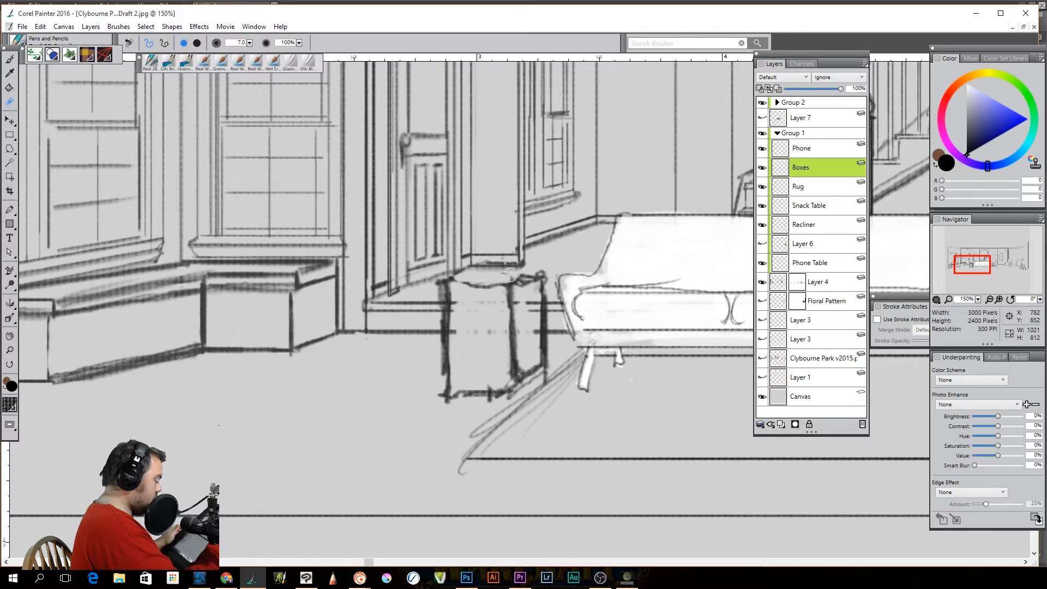
# Redraw the box's top face with dark pencil strokes along its front, side and back edges
pyautogui.press('b')
pyautogui.moveTo(510, 289); pyautogui.dragTo(540, 277)
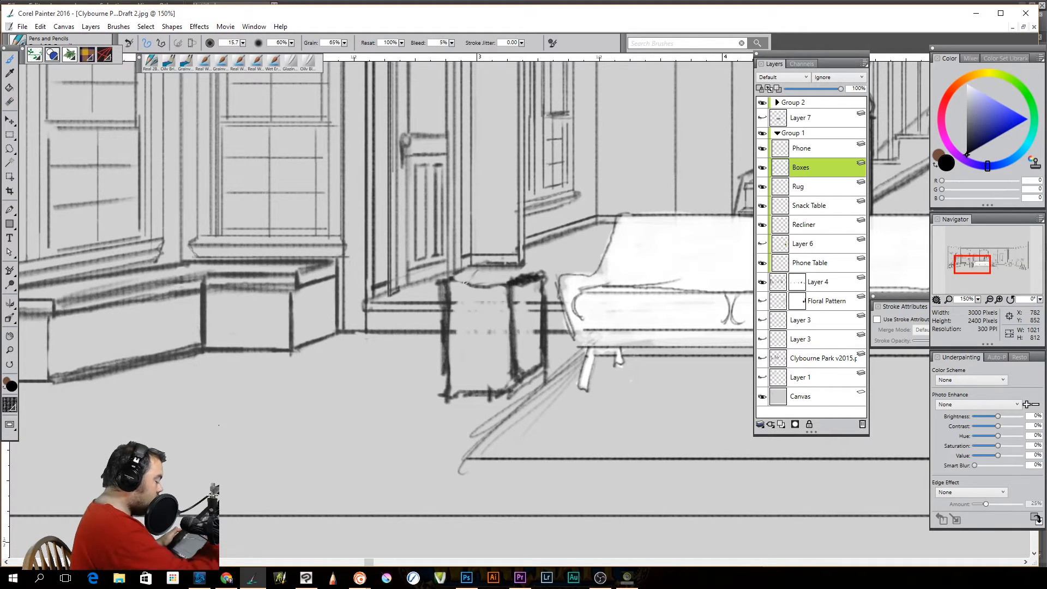
pyautogui.moveTo(453, 282); pyautogui.dragTo(506, 281)
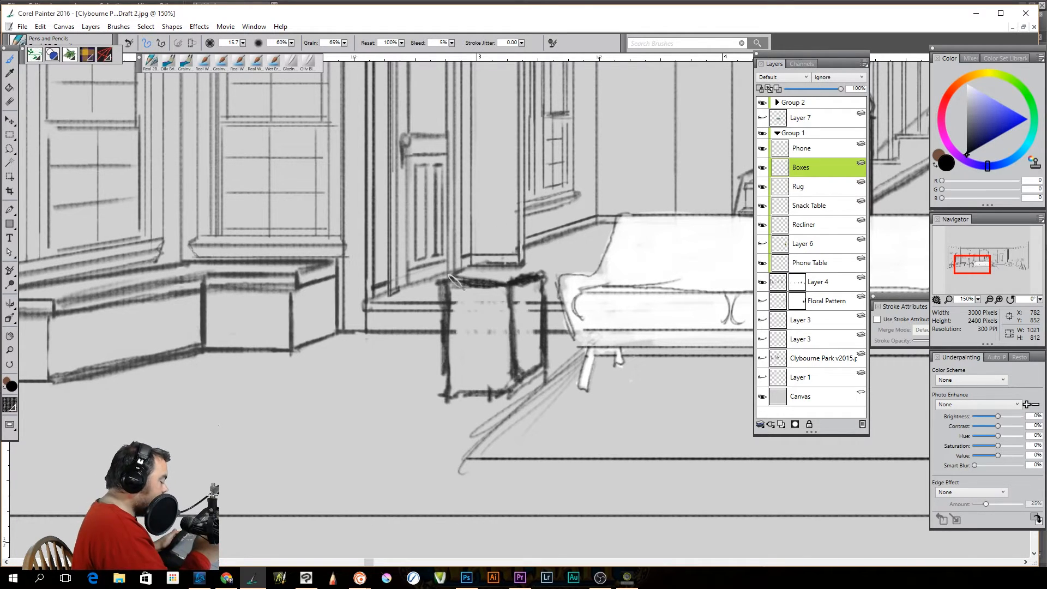
pyautogui.moveTo(481, 274); pyautogui.dragTo(538, 270)
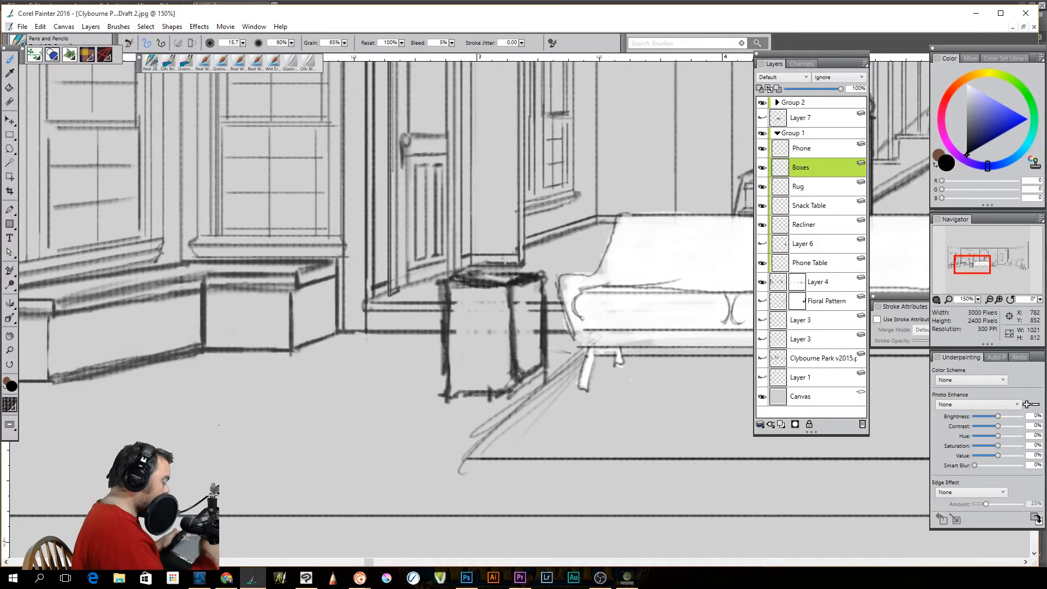
# Erase the rough overshoots along the box's bottom edge and corners, and return to the brush
pyautogui.press('n')
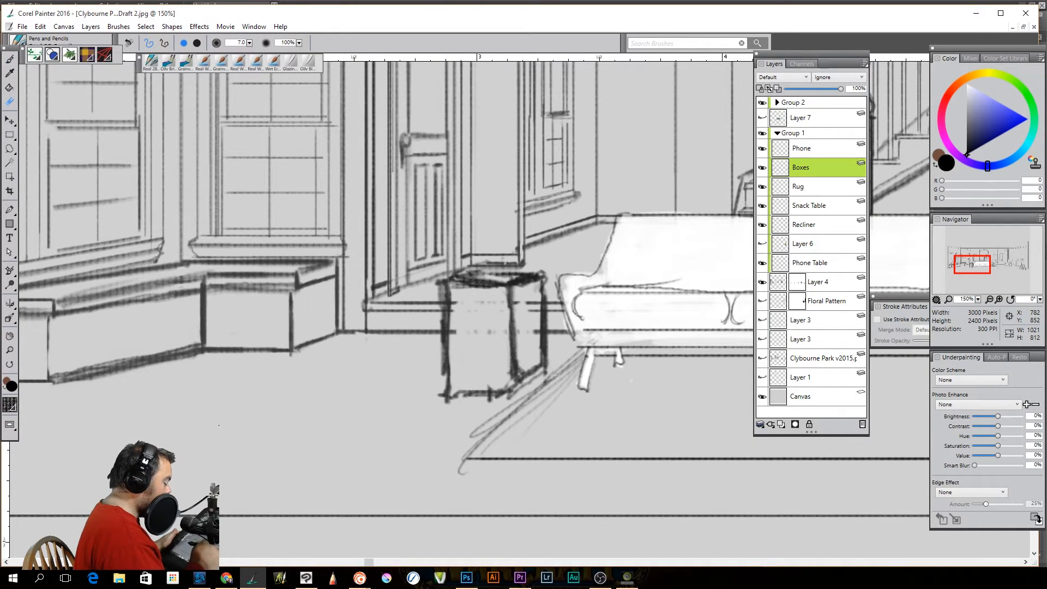
pyautogui.moveTo(542, 368)
pyautogui.mouseDown()
pyautogui.moveTo(450, 398)
pyautogui.moveTo(501, 399)
pyautogui.moveTo(448, 398)
pyautogui.mouseUp()
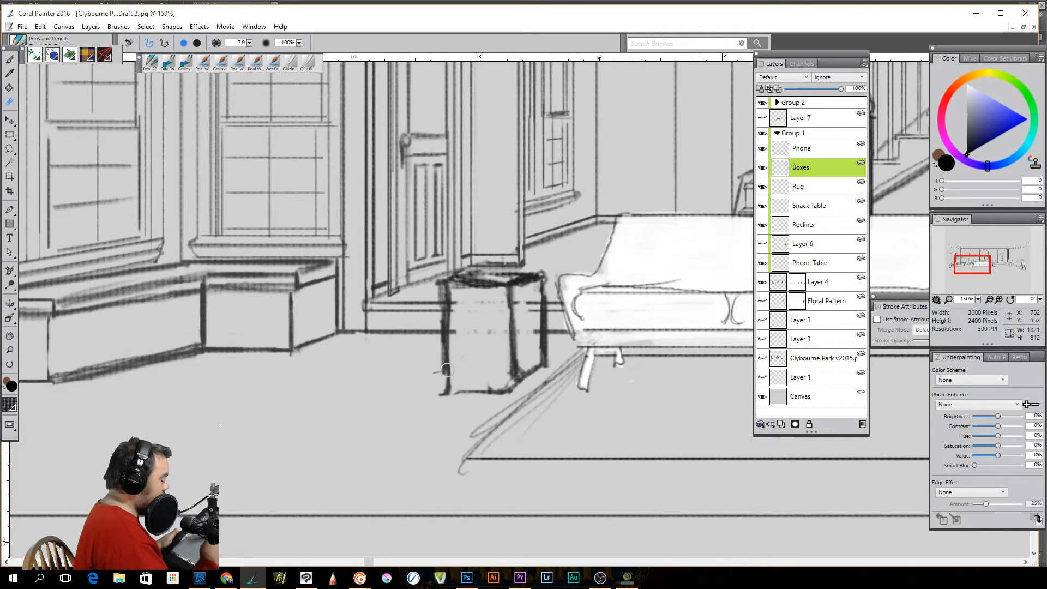
pyautogui.press('b')
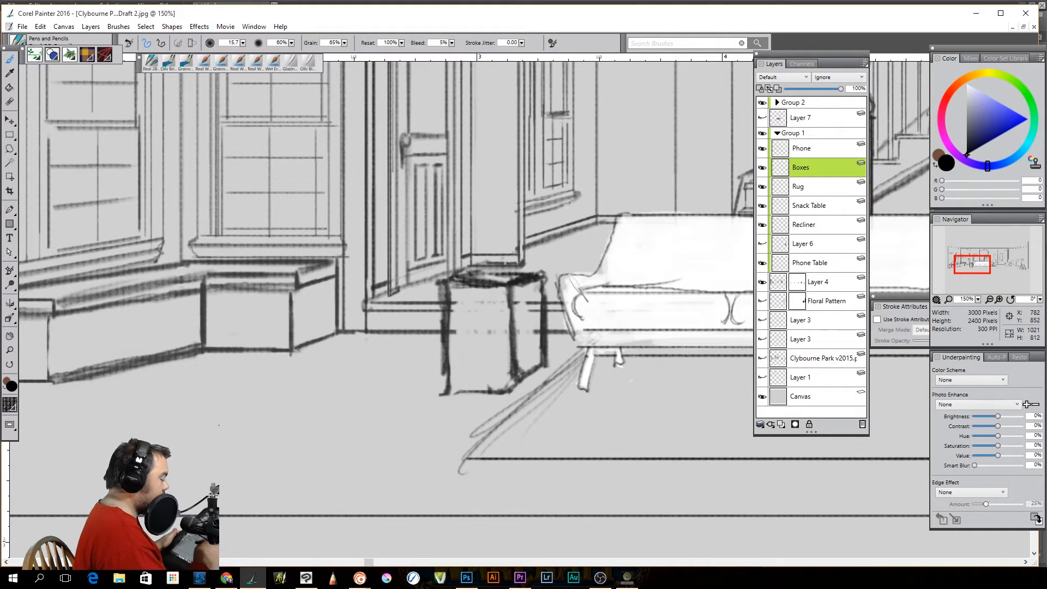
# Paint white on Layer 4's mask across the box to reveal the background lines behind it
pyautogui.click(814, 280)
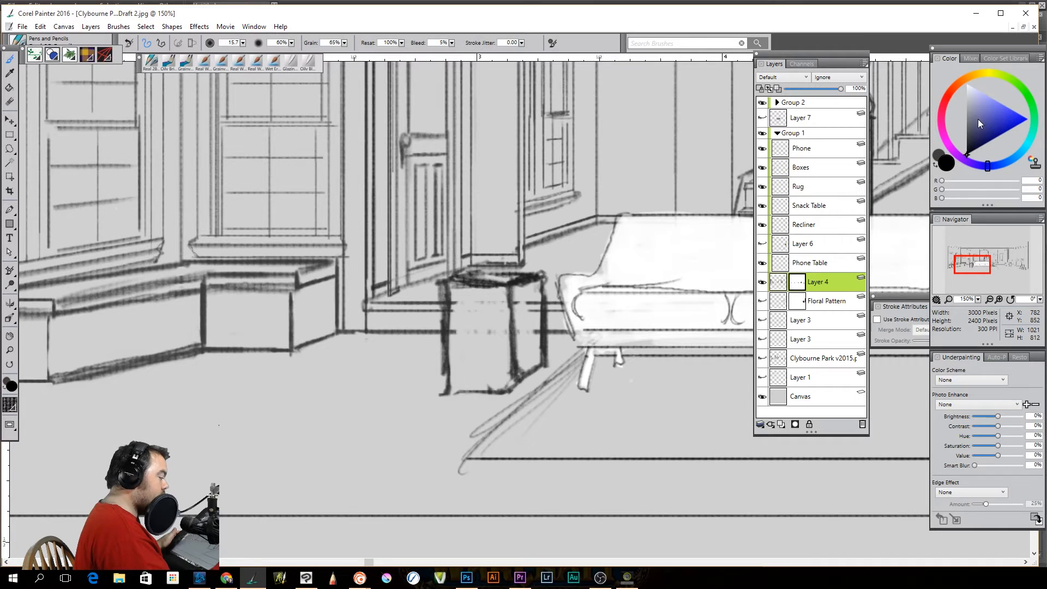
pyautogui.click(967, 83)
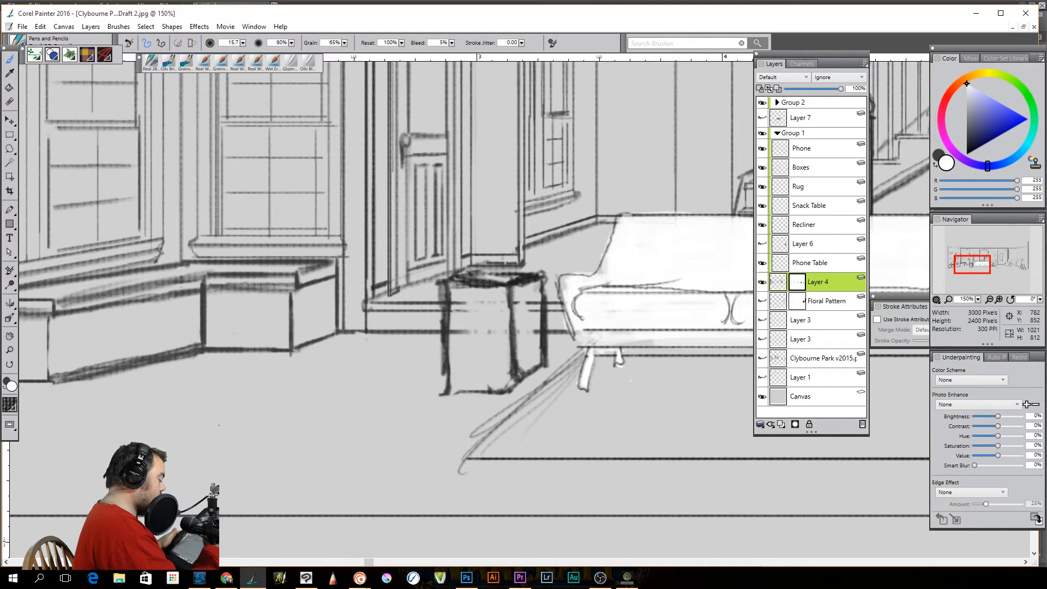
pyautogui.moveTo(485, 304)
pyautogui.mouseDown()
pyautogui.moveTo(518, 348)
pyautogui.moveTo(529, 303)
pyautogui.mouseUp()
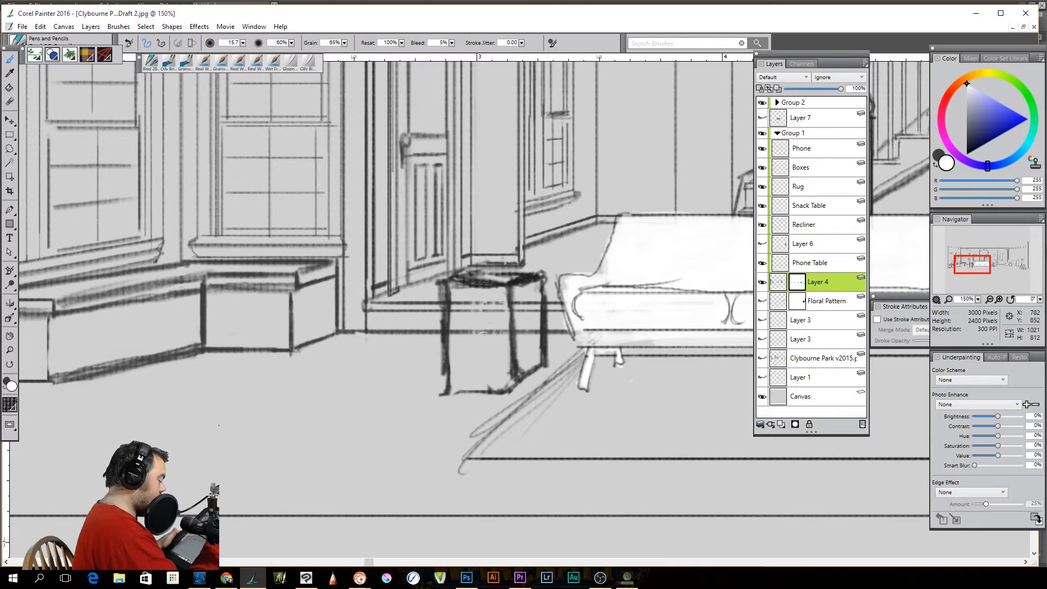
# Set the brush size to 55.4 and switch between Layer 4's image and its mask, leaving the mask active
pyautogui.moveTo(243, 42); pyautogui.dragTo(159, 50)
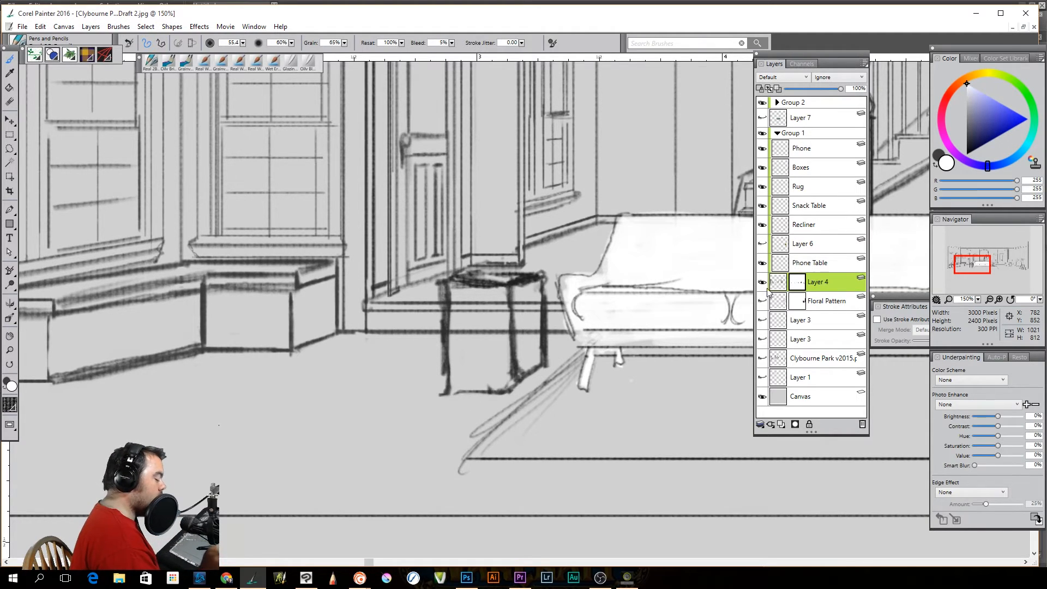
pyautogui.click(777, 300)
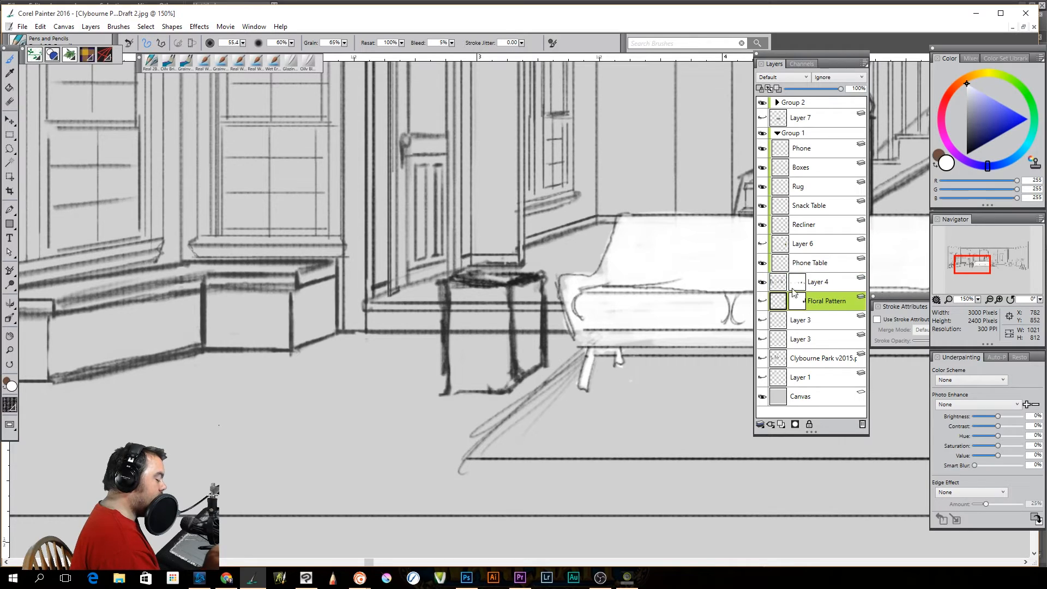
pyautogui.click(780, 286)
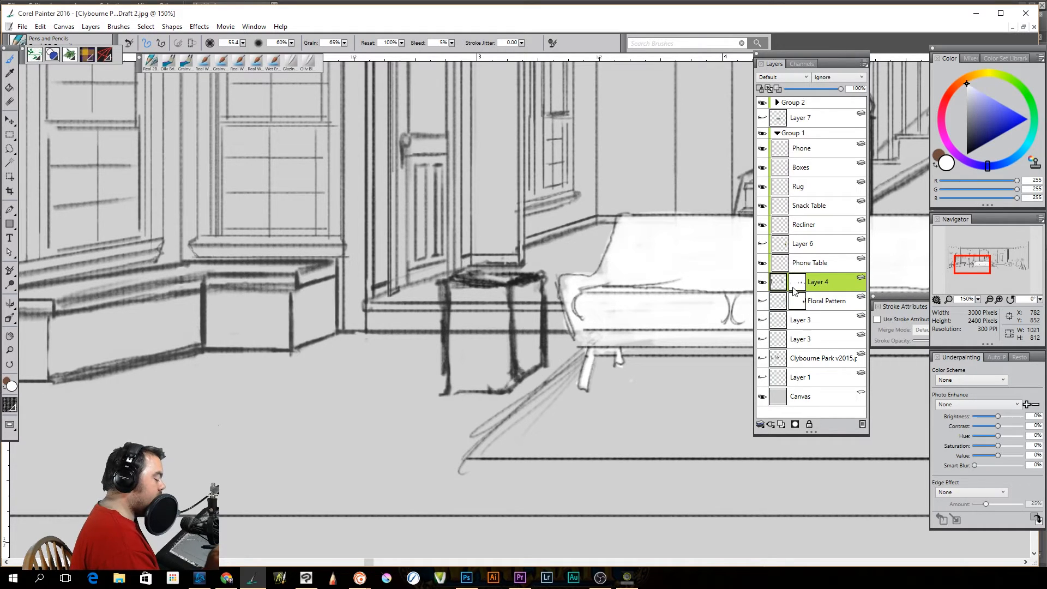
pyautogui.click(798, 283)
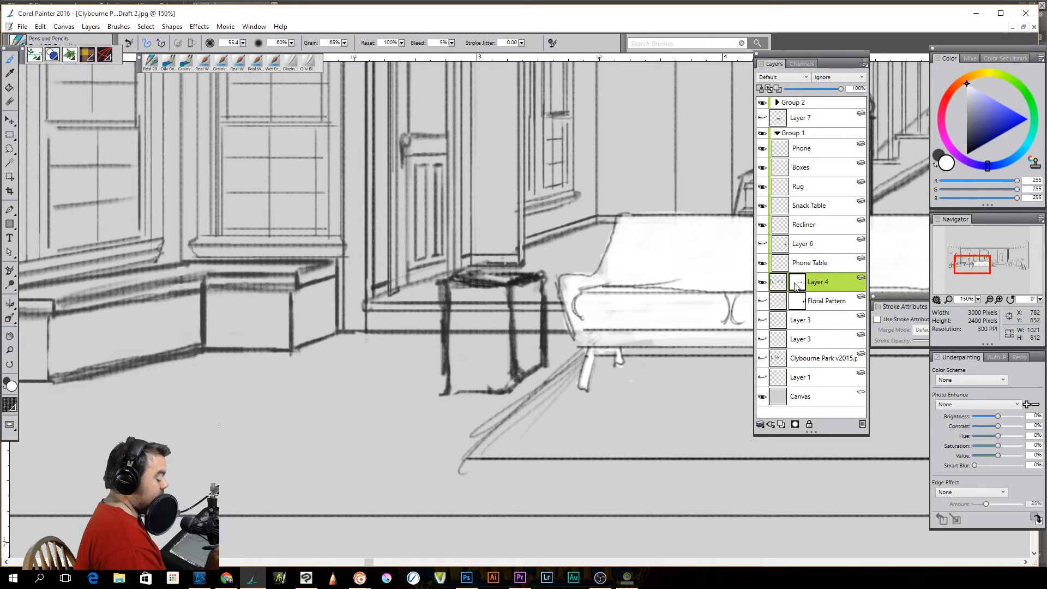
pyautogui.click(780, 284)
pyautogui.click(797, 286)
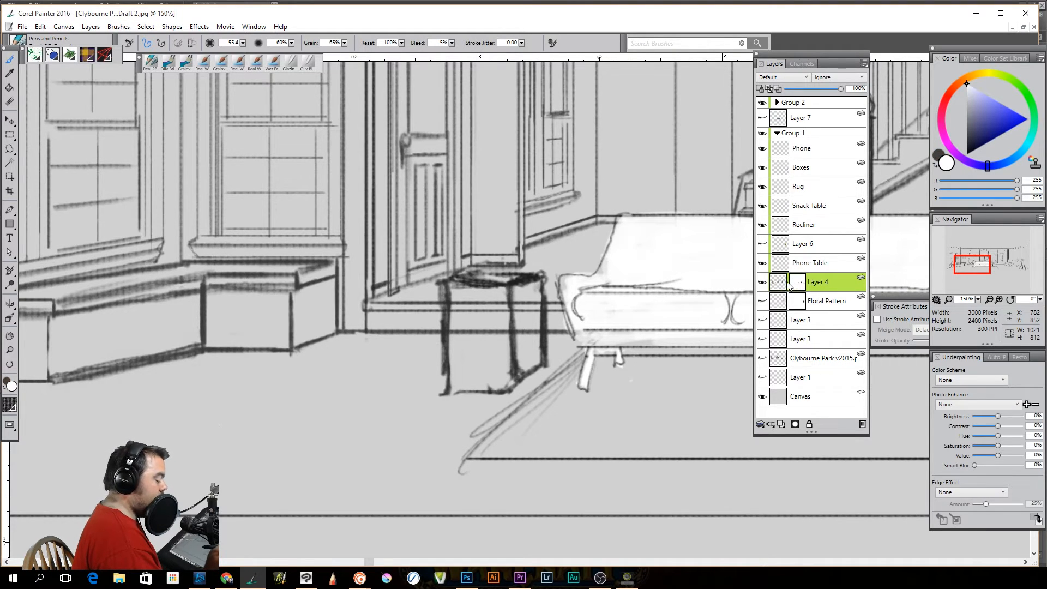
pyautogui.click(778, 285)
pyautogui.click(798, 283)
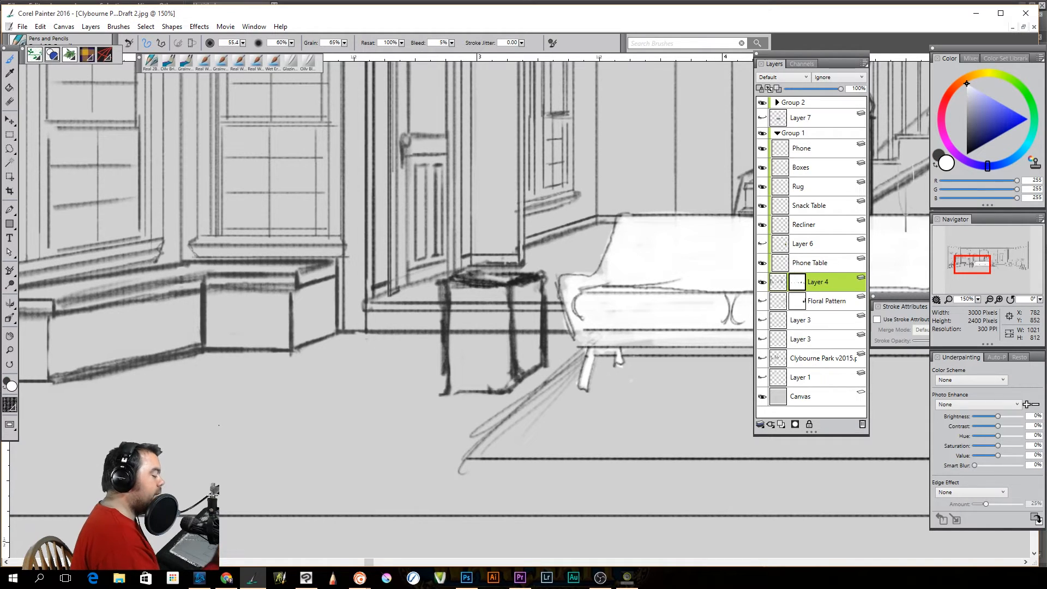
# Toggle Layer 4's visibility off and on, and paint black on its mask to hide the background lines inside the box
pyautogui.moveTo(984, 112); pyautogui.dragTo(960, 159)
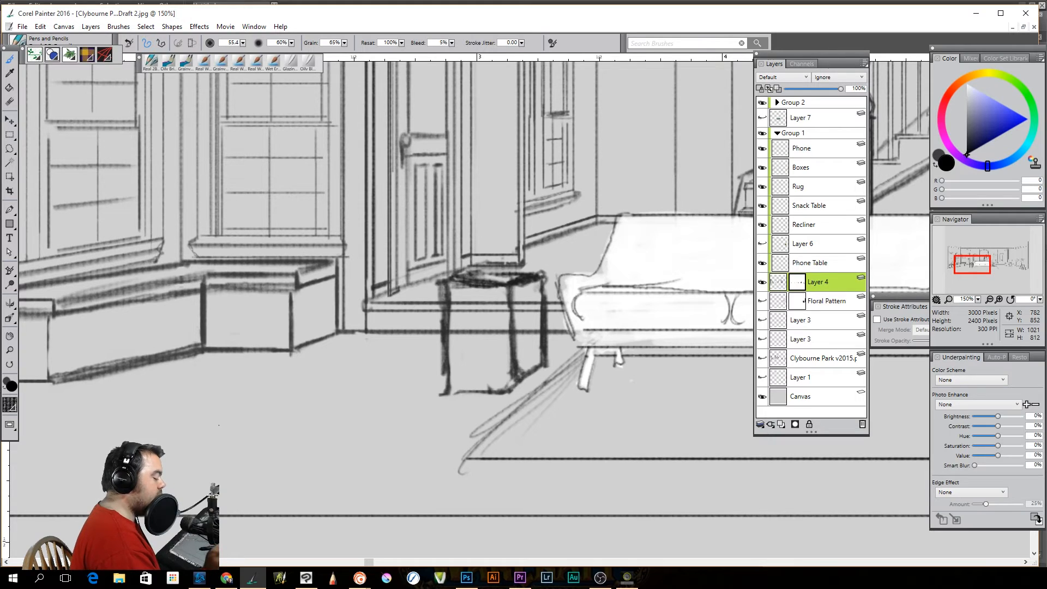
pyautogui.click(763, 283)
pyautogui.click(762, 284)
pyautogui.click(763, 283)
pyautogui.click(762, 284)
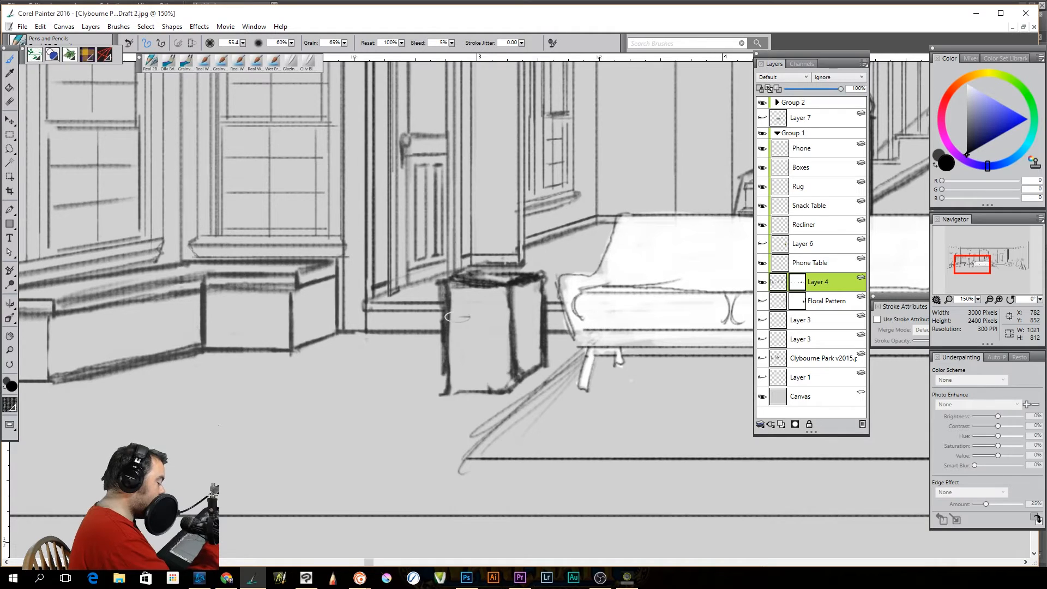
pyautogui.moveTo(507, 459); pyautogui.dragTo(625, 479)
pyautogui.hotkey('ctrl', 'z')
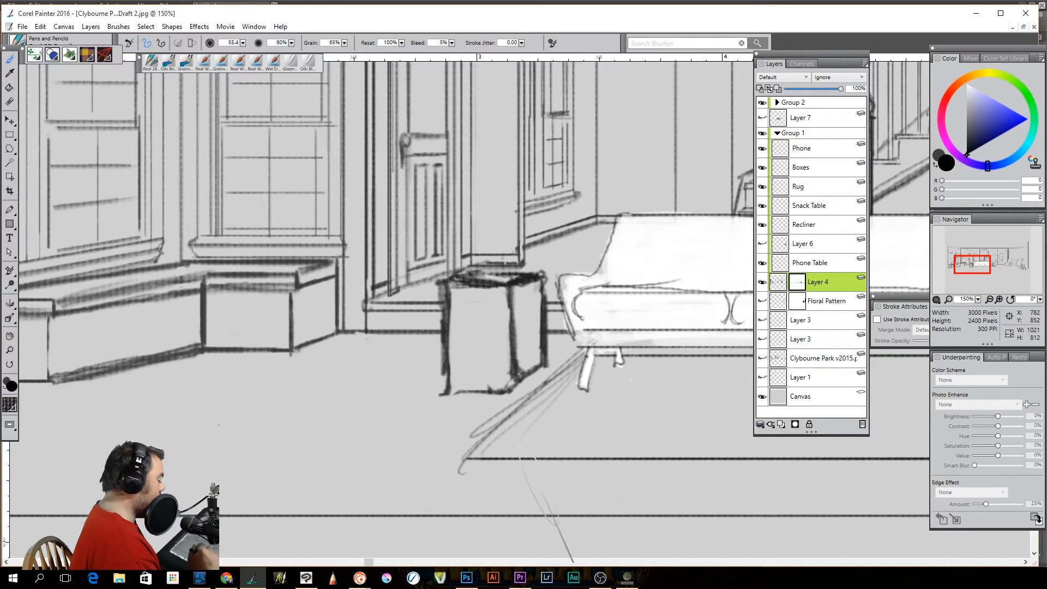
pyautogui.moveTo(521, 370); pyautogui.dragTo(574, 469)
pyautogui.hotkey('ctrl', 'z')
pyautogui.moveTo(524, 372); pyautogui.dragTo(577, 418)
pyautogui.hotkey('ctrl', 'z')
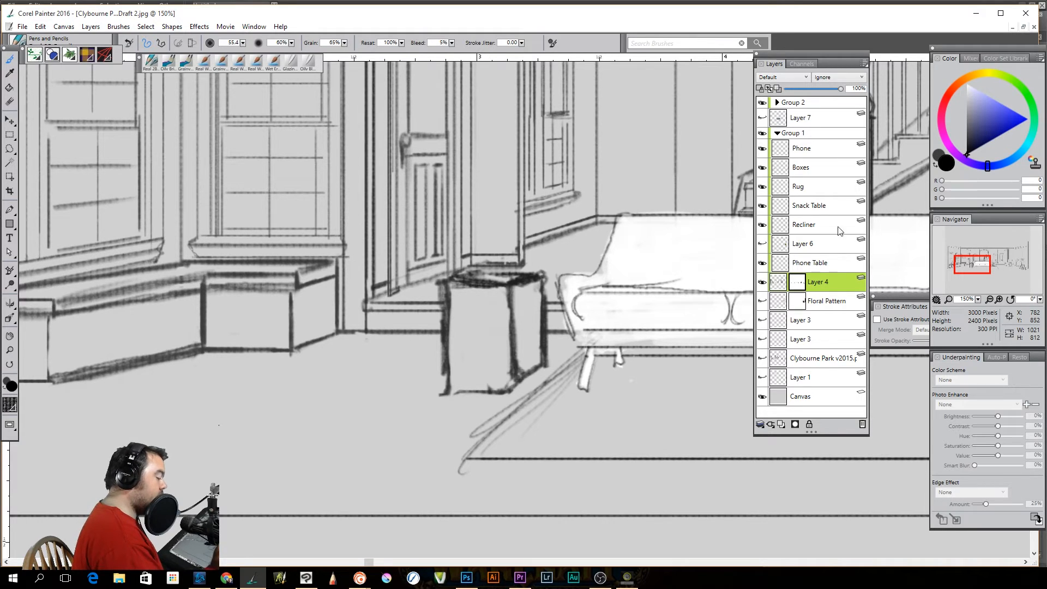
# Reveal the background lines across the box with white on Layer 4's mask and hide them again with black
pyautogui.moveTo(979, 112); pyautogui.dragTo(964, 81)
pyautogui.moveTo(491, 331)
pyautogui.mouseDown()
pyautogui.moveTo(465, 306)
pyautogui.moveTo(456, 329)
pyautogui.moveTo(457, 307)
pyautogui.moveTo(474, 329)
pyautogui.moveTo(498, 290)
pyautogui.moveTo(518, 344)
pyautogui.moveTo(540, 316)
pyautogui.moveTo(534, 303)
pyautogui.moveTo(512, 306)
pyautogui.moveTo(467, 329)
pyautogui.mouseUp()
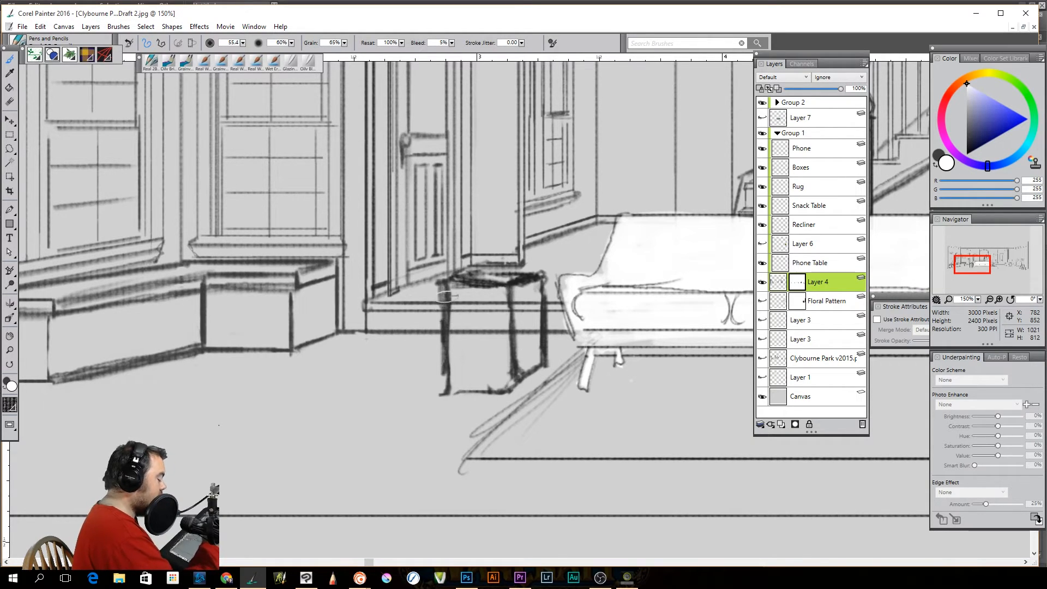
pyautogui.moveTo(473, 437); pyautogui.dragTo(538, 509)
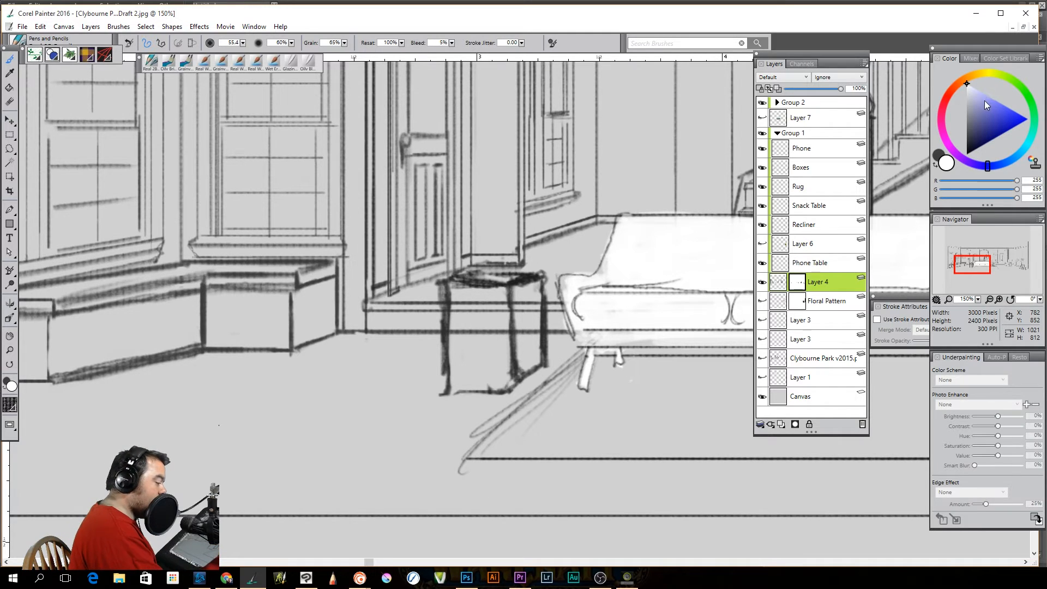
pyautogui.moveTo(982, 119); pyautogui.dragTo(965, 163)
pyautogui.moveTo(509, 331)
pyautogui.mouseDown()
pyautogui.moveTo(470, 334)
pyautogui.moveTo(475, 306)
pyautogui.moveTo(505, 339)
pyautogui.moveTo(510, 305)
pyautogui.moveTo(529, 332)
pyautogui.moveTo(543, 304)
pyautogui.moveTo(537, 326)
pyautogui.moveTo(532, 303)
pyautogui.mouseUp()
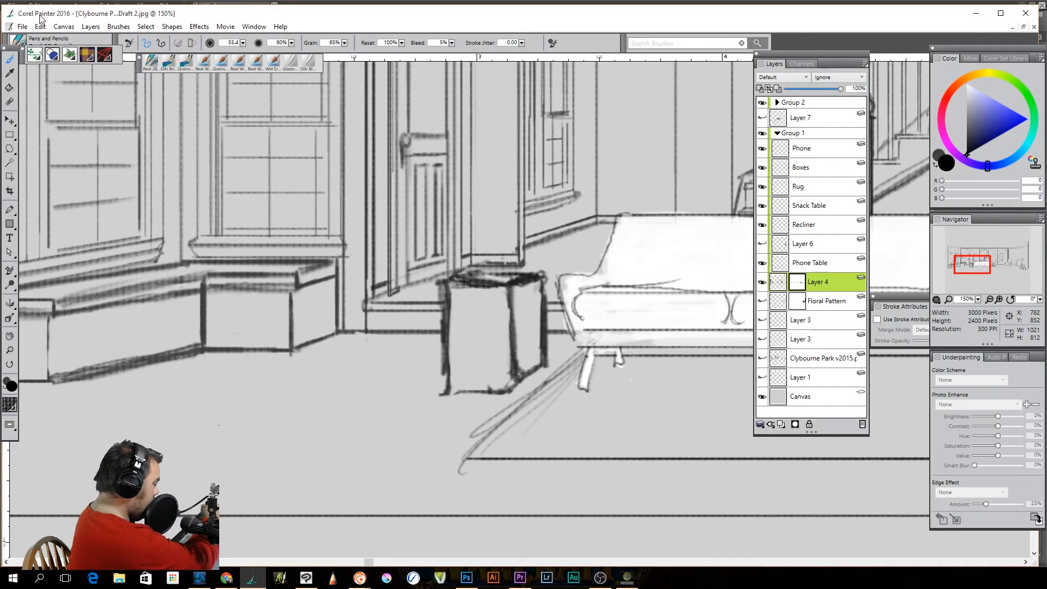
# Create a new image with the 10x8 Landscape 300 DPI preset and move its window clear of the toolbars
pyautogui.click(22, 26)
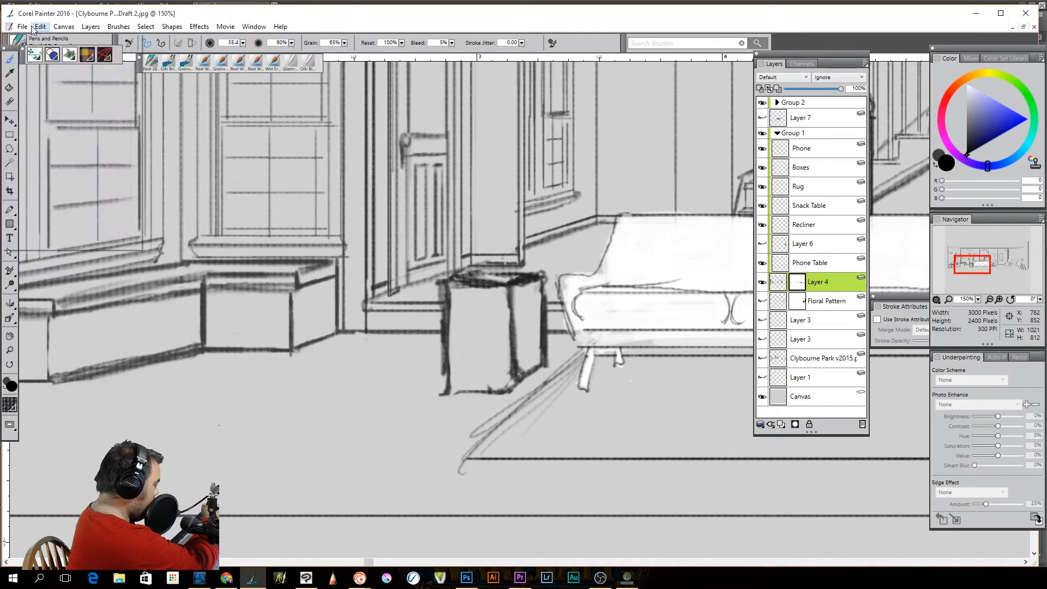
pyautogui.click(23, 41)
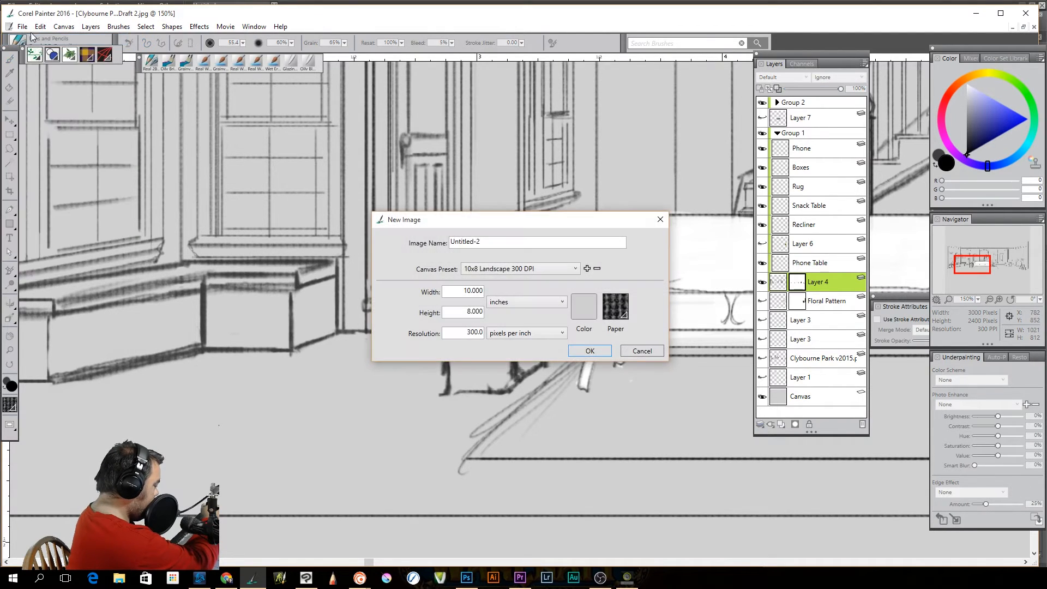
pyautogui.click(590, 350)
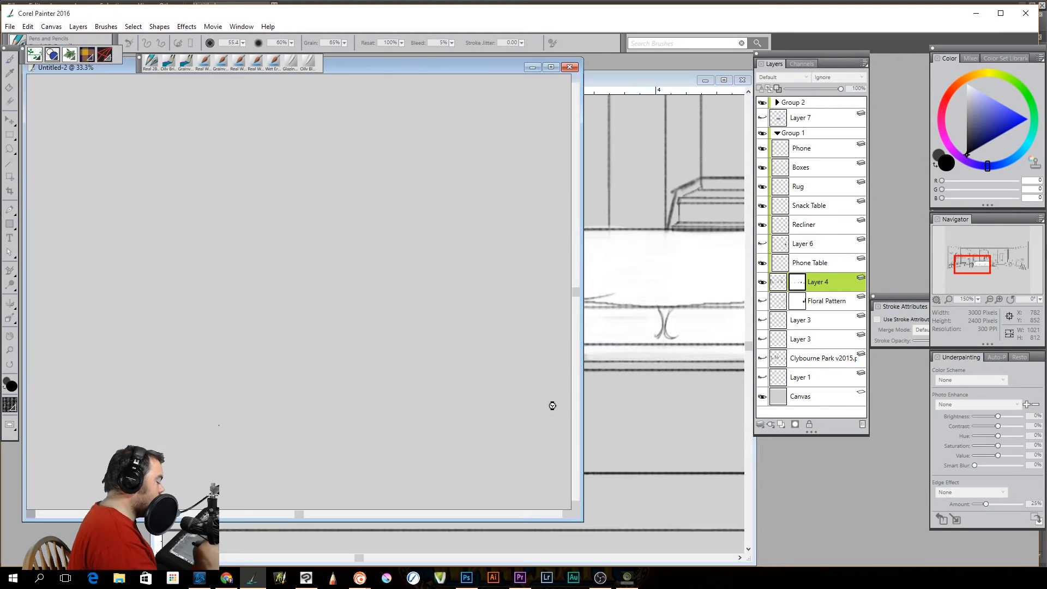
pyautogui.moveTo(473, 95); pyautogui.dragTo(565, 92)
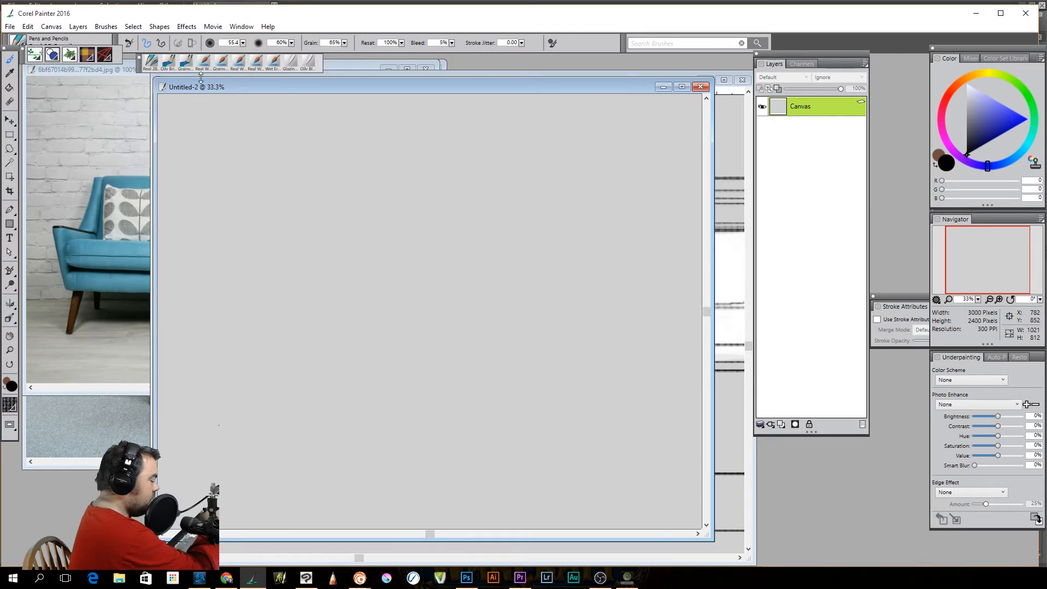
# Sketch a three-dimensional box in blue on the new image's canvas
pyautogui.moveTo(987, 128); pyautogui.dragTo(995, 128)
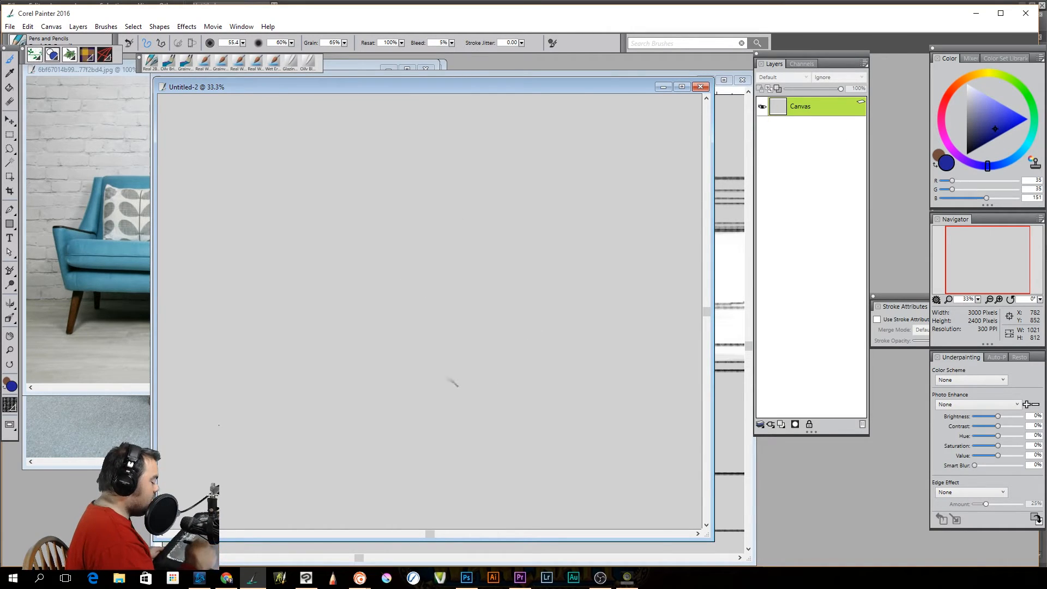
pyautogui.moveTo(345, 366); pyautogui.dragTo(503, 357)
pyautogui.moveTo(349, 363)
pyautogui.mouseDown()
pyautogui.moveTo(339, 242)
pyautogui.moveTo(347, 366)
pyautogui.mouseUp()
pyautogui.moveTo(341, 228)
pyautogui.mouseDown()
pyautogui.moveTo(491, 227)
pyautogui.moveTo(342, 233)
pyautogui.moveTo(344, 242)
pyautogui.mouseUp()
pyautogui.moveTo(507, 225); pyautogui.dragTo(509, 364)
pyautogui.moveTo(506, 229); pyautogui.dragTo(552, 196)
pyautogui.moveTo(338, 224); pyautogui.dragTo(397, 197)
pyautogui.moveTo(507, 358); pyautogui.dragTo(555, 331)
pyautogui.moveTo(548, 203)
pyautogui.mouseDown()
pyautogui.moveTo(552, 297)
pyautogui.moveTo(549, 207)
pyautogui.mouseUp()
pyautogui.moveTo(382, 195)
pyautogui.mouseDown()
pyautogui.moveTo(547, 195)
pyautogui.moveTo(379, 196)
pyautogui.mouseUp()
# Change the brush hue to red and undo all of the blue box's strokes on the canvas
pyautogui.moveTo(964, 80); pyautogui.dragTo(944, 103)
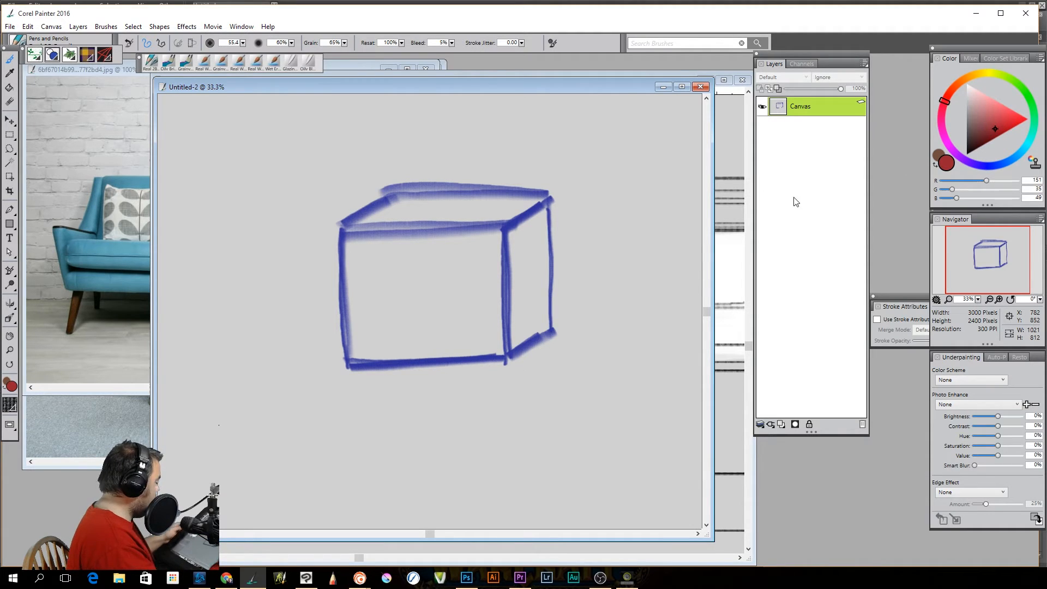
pyautogui.hotkey('ctrl', 'z')
pyautogui.hotkey('ctrl', 'z')
pyautogui.hotkey('ctrl', 'z')
pyautogui.hotkey('ctrl', 'z')
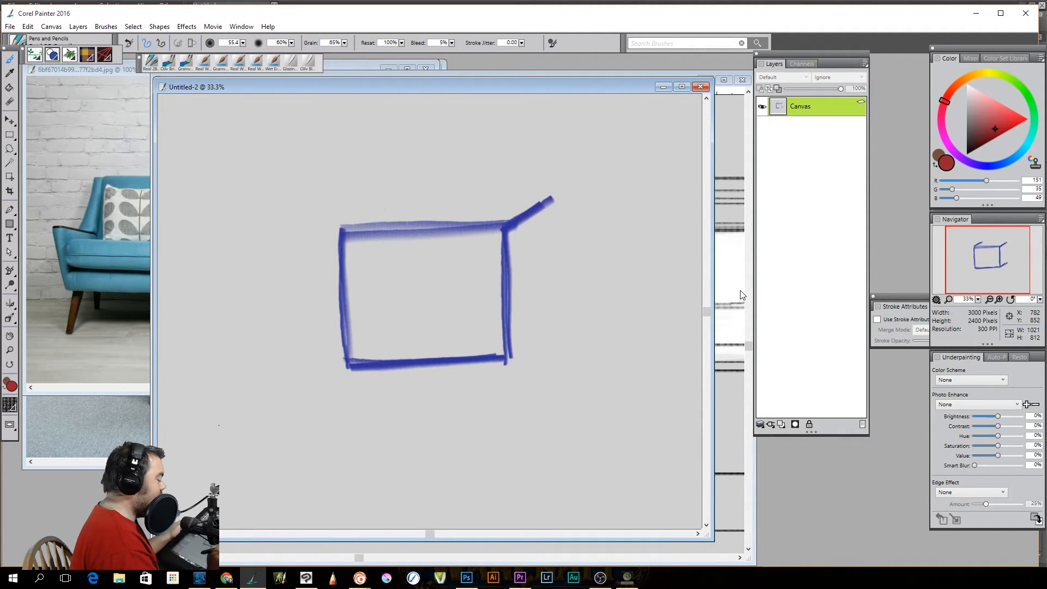
pyautogui.hotkey('ctrl', 'z')
pyautogui.hotkey('ctrl', 'z')
pyautogui.hotkey('ctrl', 'z')
pyautogui.hotkey('ctrl', 'z')
pyautogui.hotkey('ctrl', 'z')
# Add a new layer and sketch a three-dimensional box on it in dark blue
pyautogui.moveTo(990, 111); pyautogui.dragTo(991, 138)
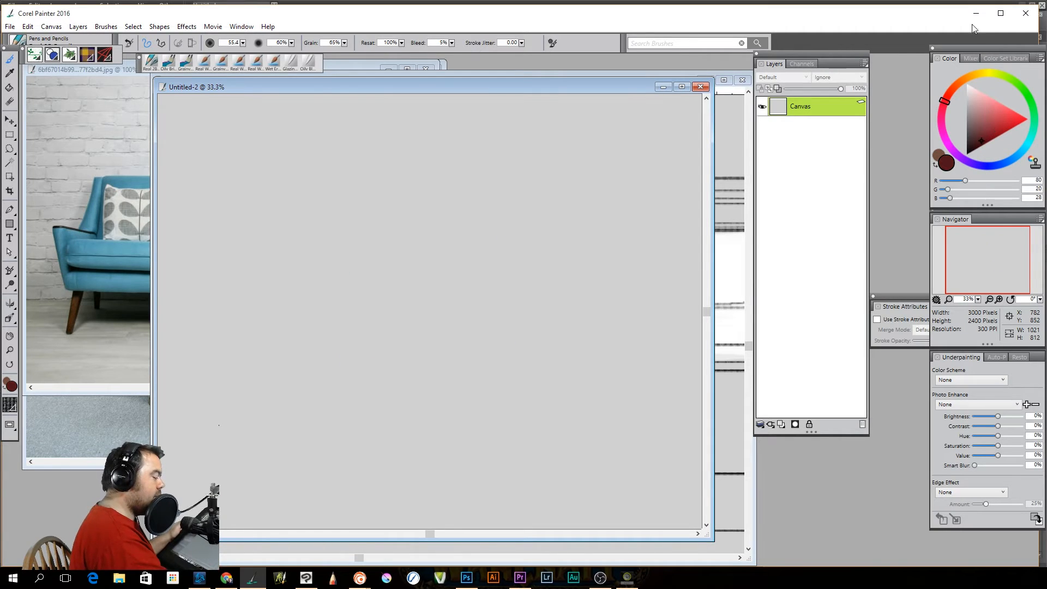
pyautogui.click(782, 424)
pyautogui.click(993, 160)
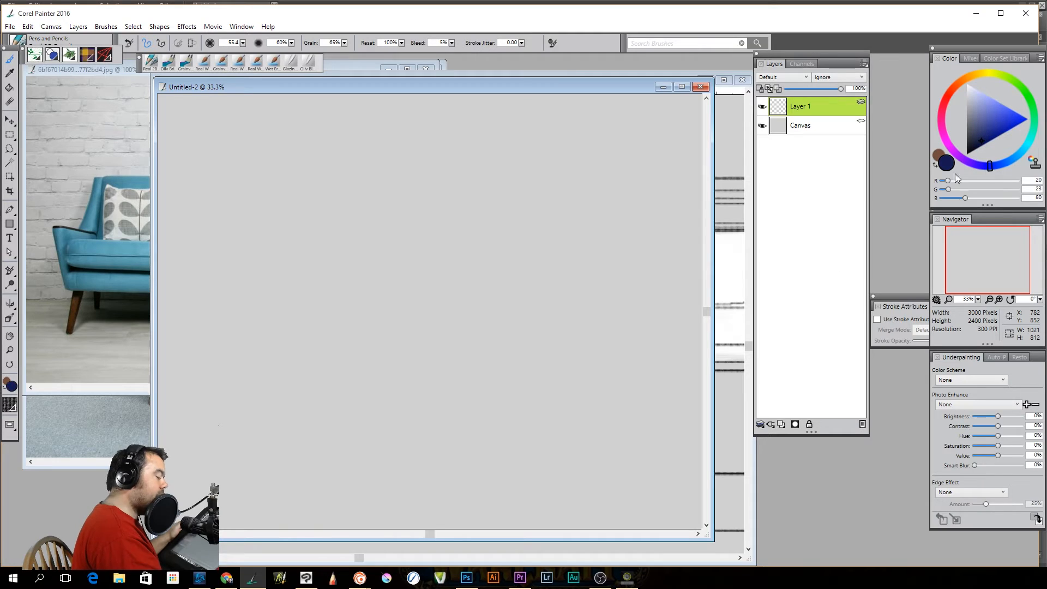
pyautogui.moveTo(321, 223)
pyautogui.mouseDown()
pyautogui.moveTo(330, 372)
pyautogui.moveTo(322, 224)
pyautogui.mouseUp()
pyautogui.moveTo(330, 379)
pyautogui.mouseDown()
pyautogui.moveTo(496, 368)
pyautogui.moveTo(352, 378)
pyautogui.mouseUp()
pyautogui.moveTo(321, 223)
pyautogui.mouseDown()
pyautogui.moveTo(524, 223)
pyautogui.moveTo(334, 221)
pyautogui.mouseUp()
pyautogui.moveTo(524, 221)
pyautogui.mouseDown()
pyautogui.moveTo(524, 362)
pyautogui.moveTo(516, 244)
pyautogui.moveTo(544, 200)
pyautogui.mouseUp()
pyautogui.moveTo(320, 218)
pyautogui.mouseDown()
pyautogui.moveTo(360, 192)
pyautogui.moveTo(328, 213)
pyautogui.moveTo(387, 193)
pyautogui.moveTo(545, 191)
pyautogui.moveTo(360, 185)
pyautogui.mouseUp()
pyautogui.moveTo(547, 192); pyautogui.dragTo(552, 326)
pyautogui.moveTo(522, 372); pyautogui.dragTo(556, 335)
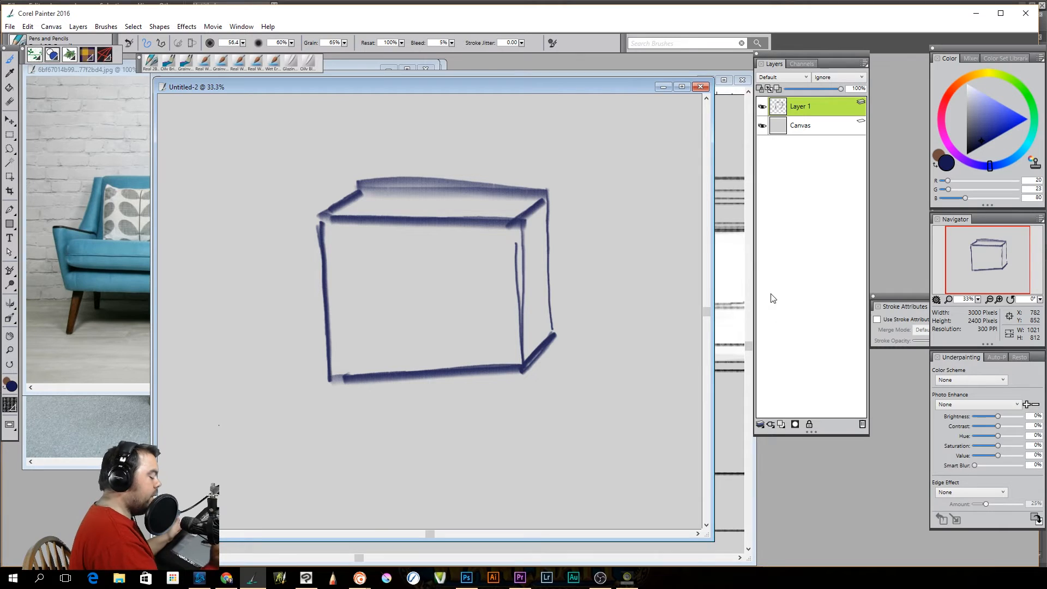
# Add a second layer and draw a large and a small red circle on it across the box's lower front edge
pyautogui.click(781, 425)
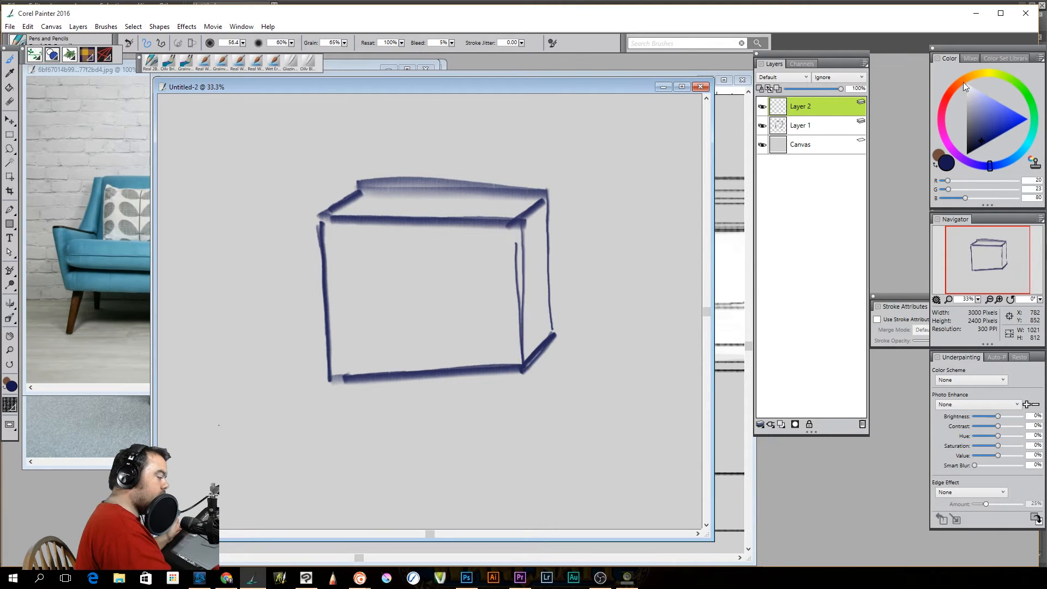
pyautogui.click(944, 100)
pyautogui.moveTo(984, 126); pyautogui.dragTo(991, 119)
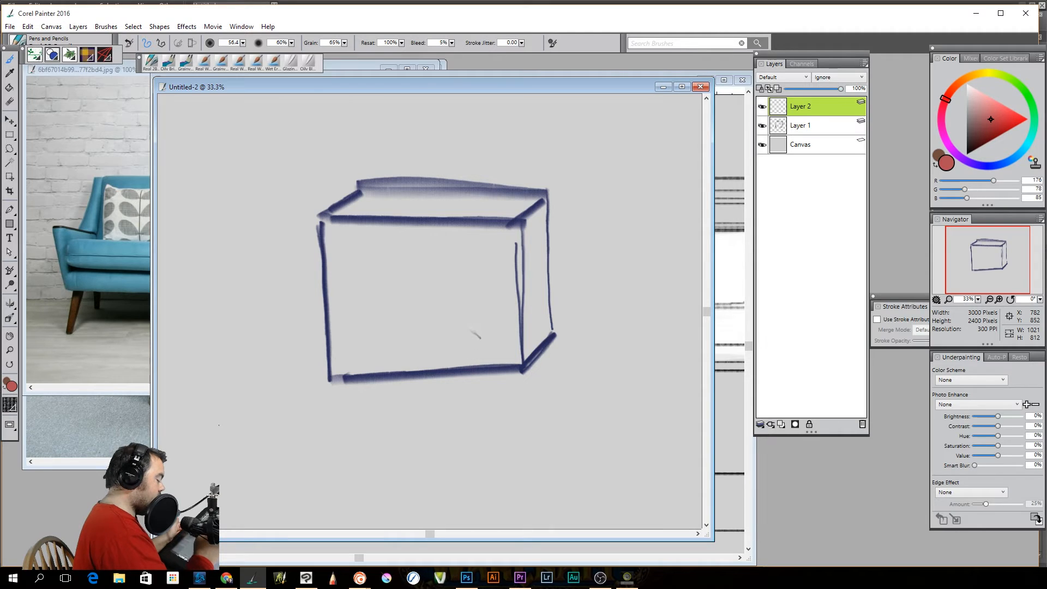
pyautogui.moveTo(470, 328)
pyautogui.mouseDown()
pyautogui.moveTo(431, 388)
pyautogui.moveTo(454, 322)
pyautogui.moveTo(487, 370)
pyautogui.moveTo(434, 371)
pyautogui.mouseUp()
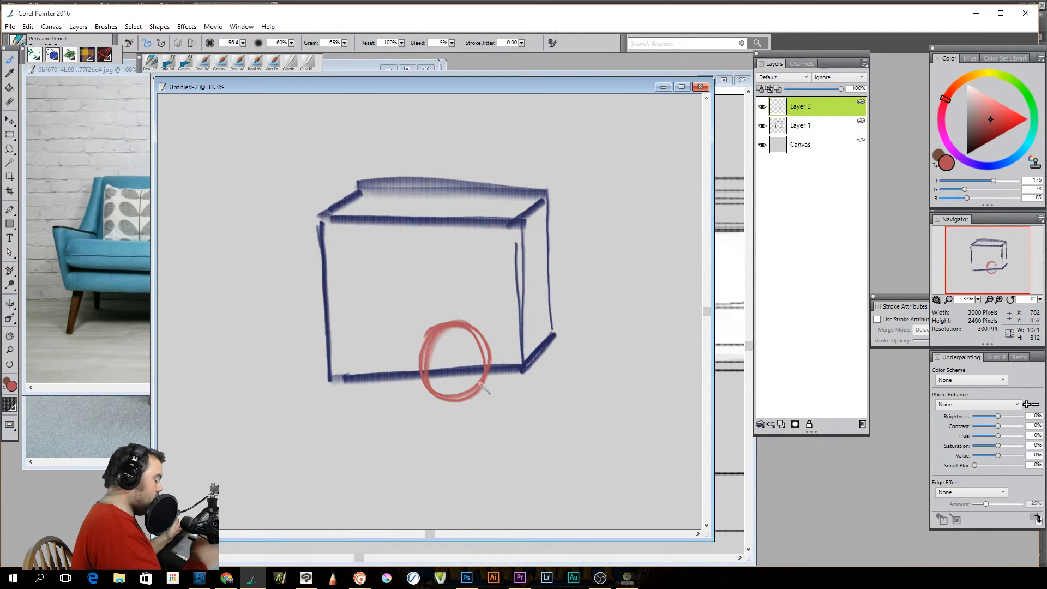
pyautogui.moveTo(521, 366)
pyautogui.mouseDown()
pyautogui.moveTo(494, 406)
pyautogui.moveTo(487, 379)
pyautogui.moveTo(527, 382)
pyautogui.moveTo(491, 383)
pyautogui.moveTo(552, 419)
pyautogui.mouseUp()
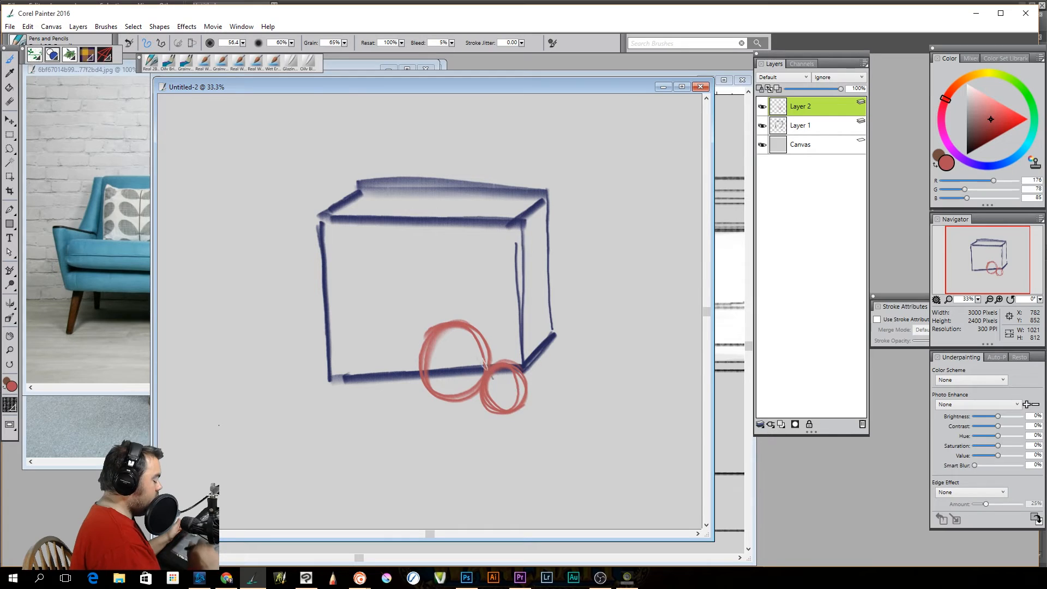
# Add a layer mask to Layer 1 and switch between its image and mask, leaving the mask active
pyautogui.click(806, 127)
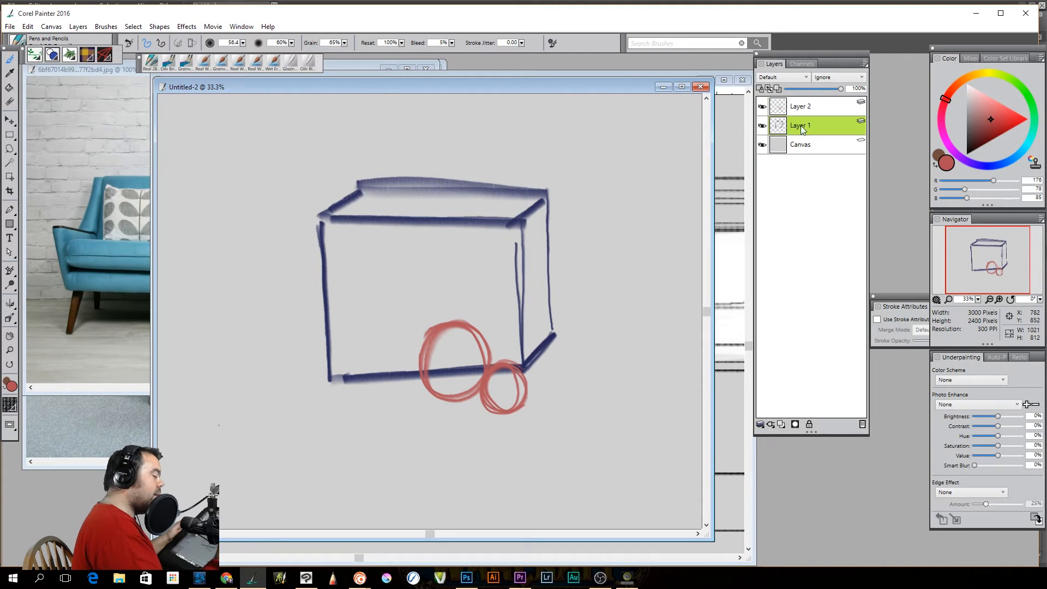
pyautogui.click(795, 424)
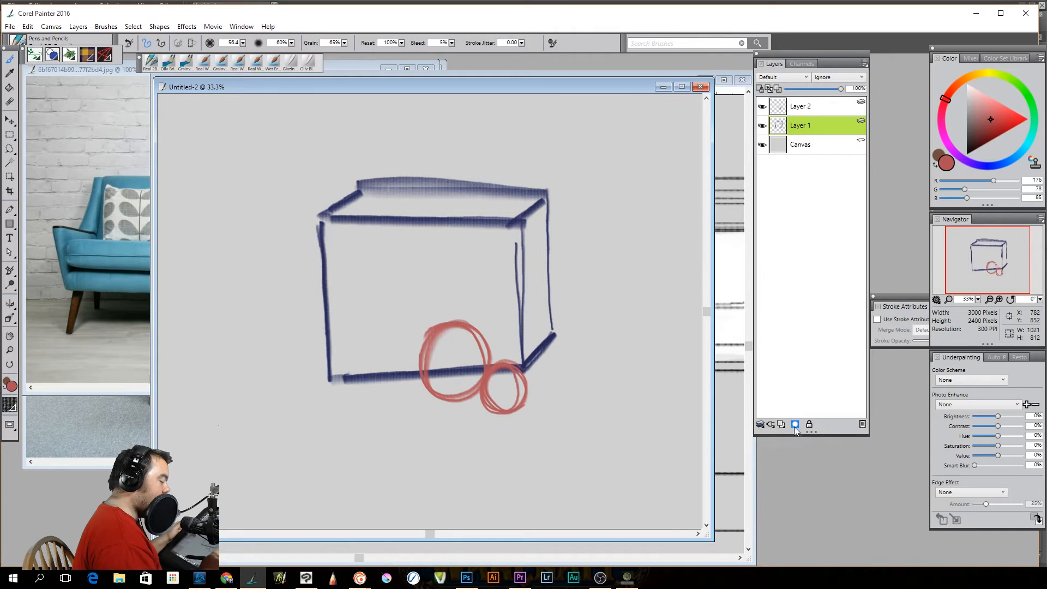
pyautogui.click(778, 127)
pyautogui.click(800, 130)
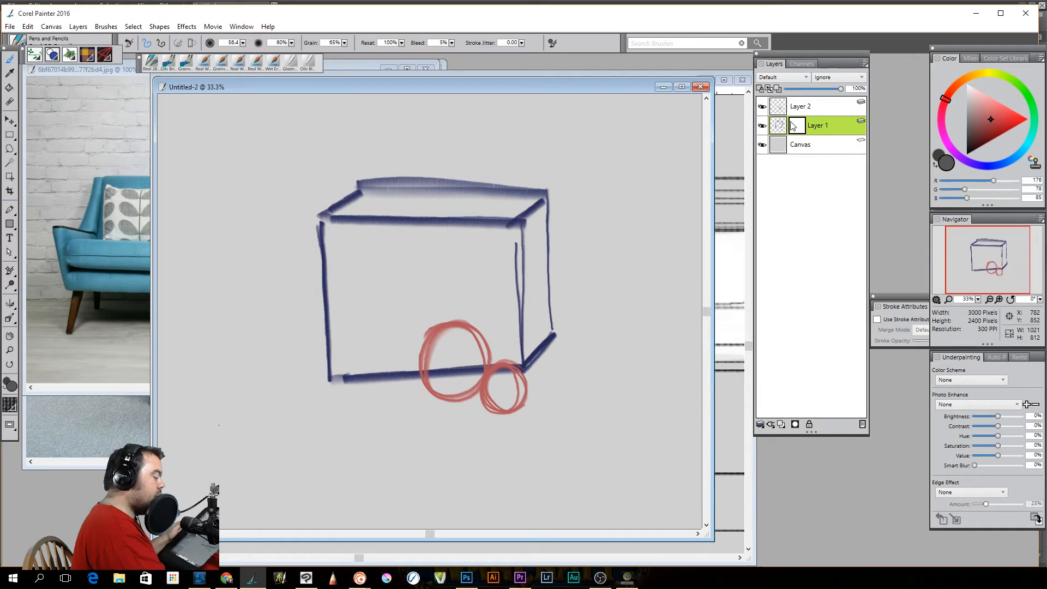
# Paint black on Layer 1's mask to hide the box's lower edge inside both circles
pyautogui.moveTo(989, 119); pyautogui.dragTo(953, 168)
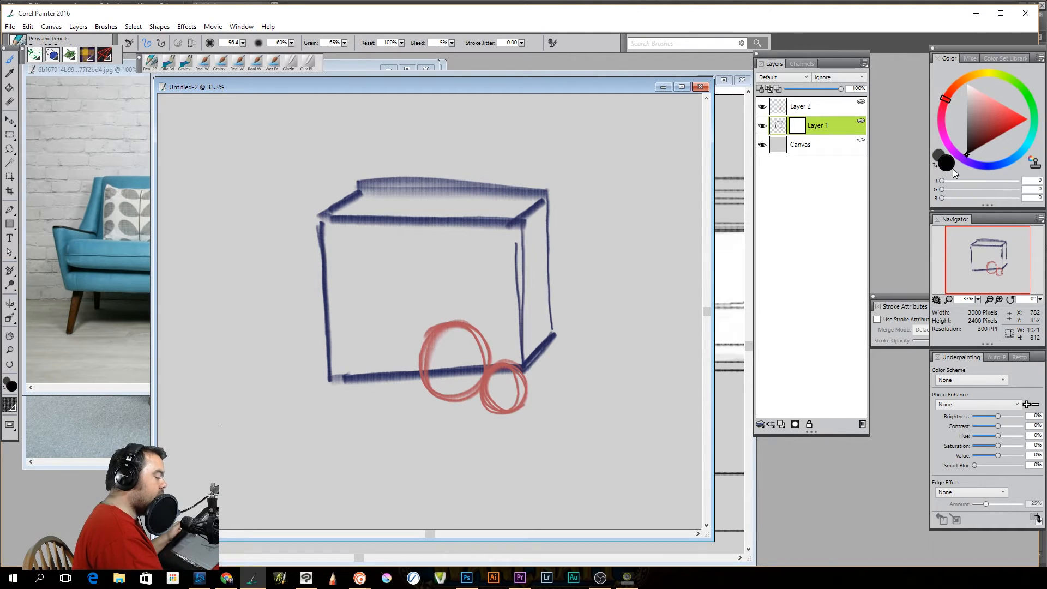
pyautogui.moveTo(444, 366)
pyautogui.mouseDown()
pyautogui.moveTo(434, 375)
pyautogui.moveTo(428, 360)
pyautogui.moveTo(427, 383)
pyautogui.moveTo(468, 374)
pyautogui.moveTo(465, 363)
pyautogui.mouseUp()
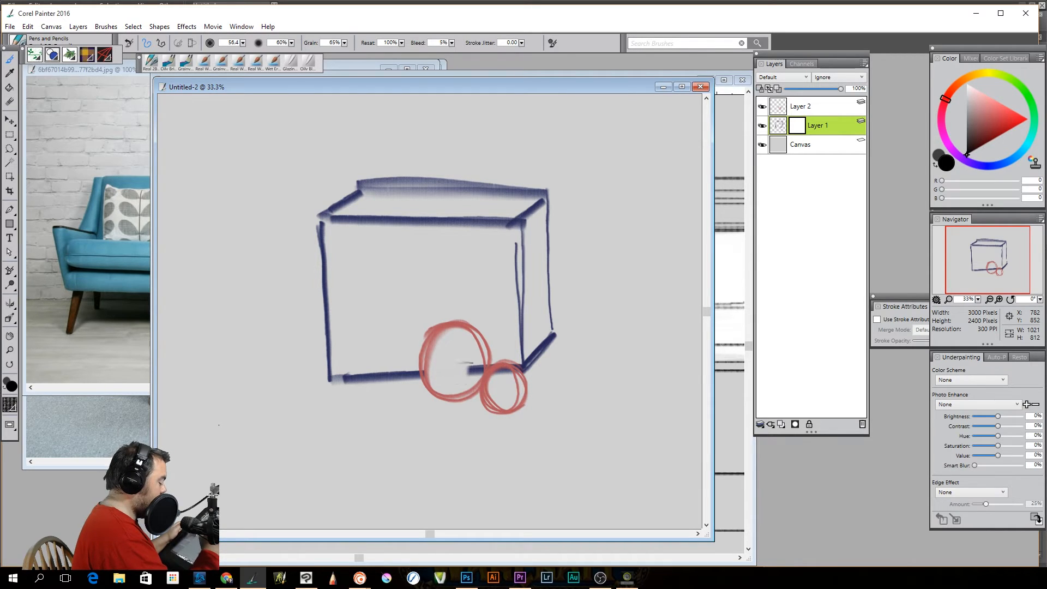
pyautogui.moveTo(487, 372)
pyautogui.mouseDown()
pyautogui.moveTo(510, 371)
pyautogui.moveTo(502, 373)
pyautogui.mouseUp()
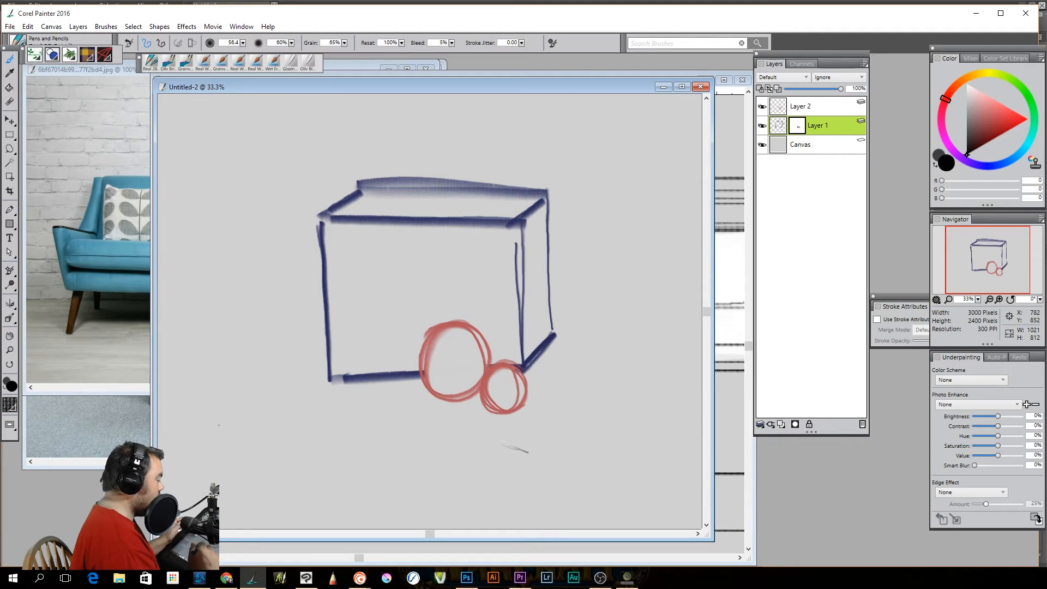
# Move Layer 2's red circles along the box's lower edge to its front-left corner and return to the brush
pyautogui.click(808, 102)
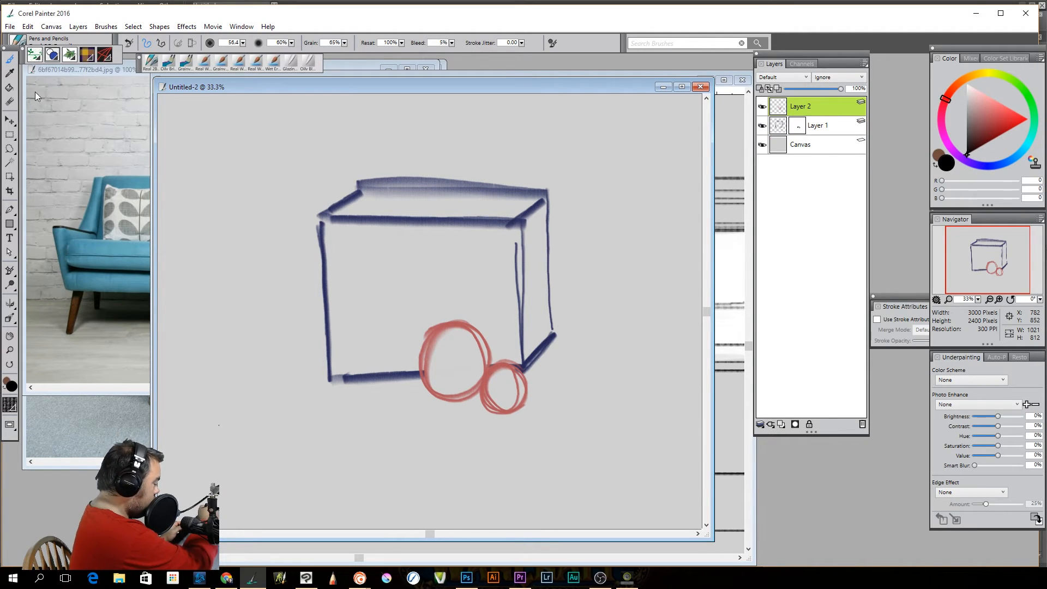
pyautogui.click(17, 121)
pyautogui.moveTo(463, 368); pyautogui.dragTo(367, 368)
pyautogui.click(10, 59)
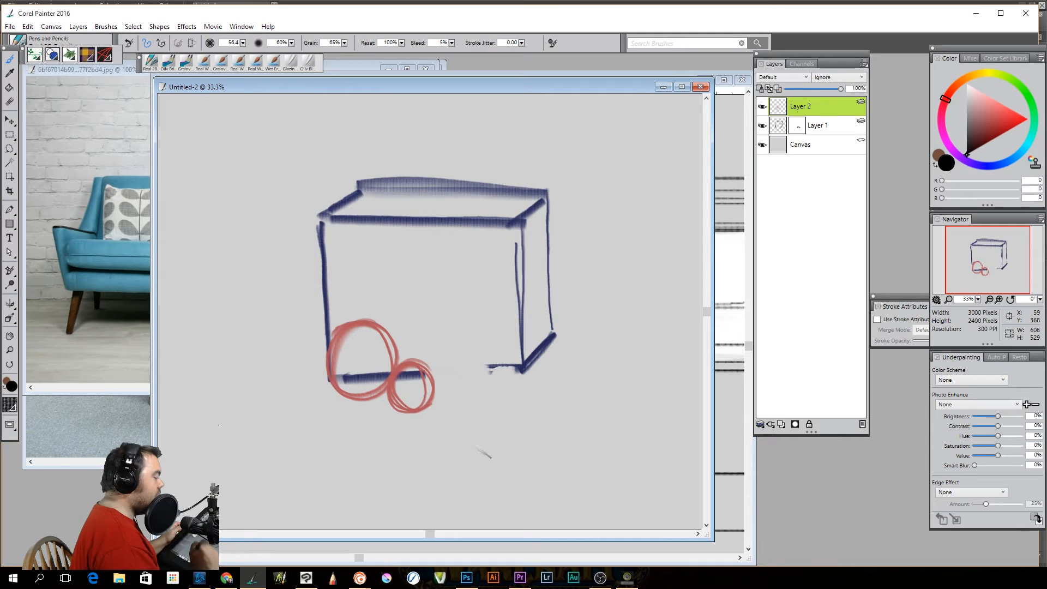
# Paint white on Layer 1's mask to restore the hidden part of the box's lower edge
pyautogui.moveTo(983, 114); pyautogui.dragTo(948, 87)
pyautogui.moveTo(507, 350); pyautogui.dragTo(512, 398)
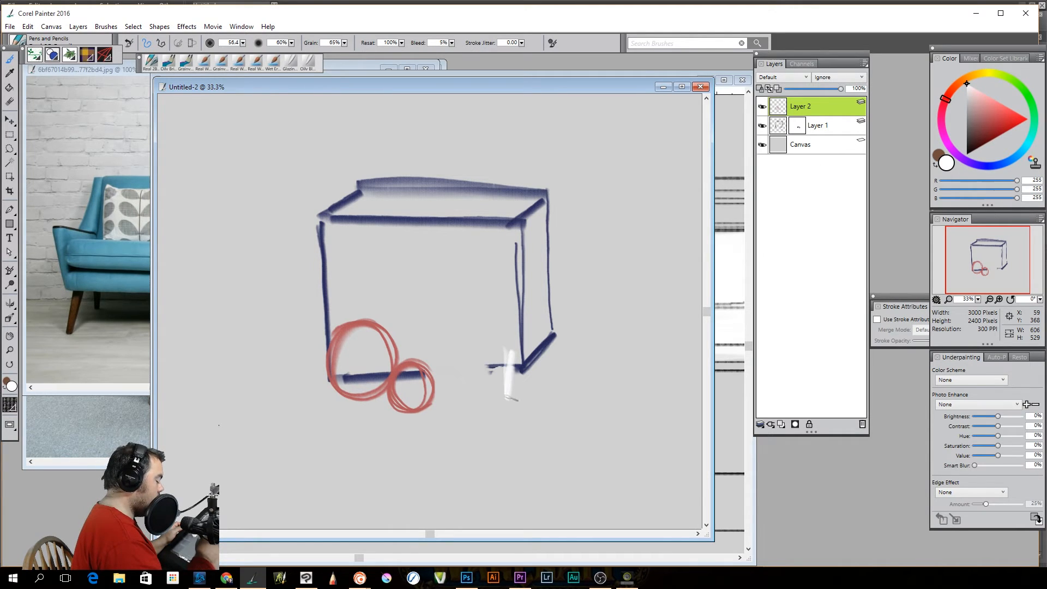
pyautogui.hotkey('ctrl', 'z')
pyautogui.click(804, 127)
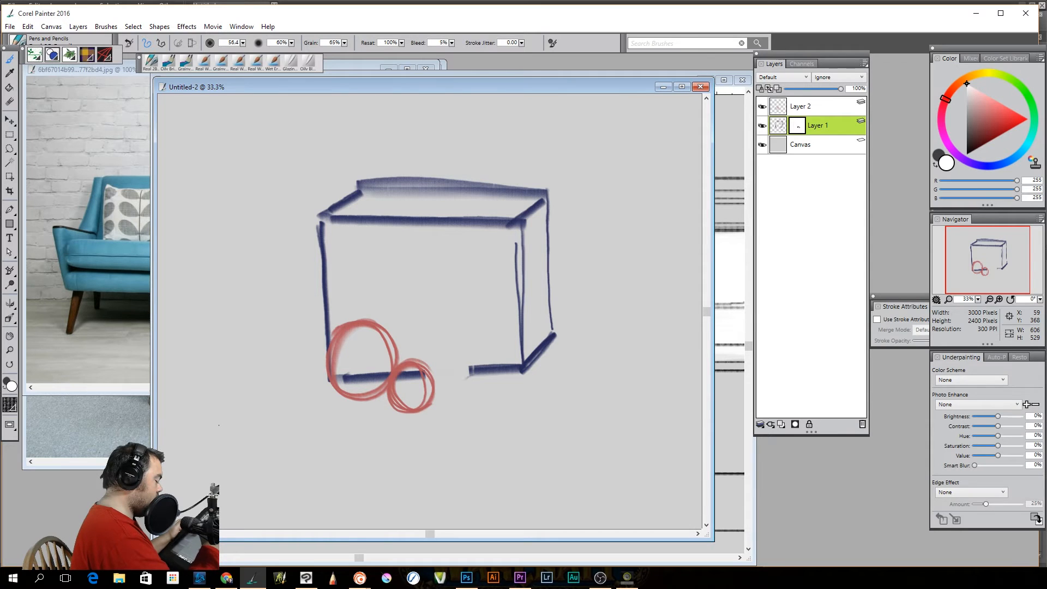
pyautogui.moveTo(448, 372)
pyautogui.mouseDown()
pyautogui.moveTo(500, 374)
pyautogui.moveTo(447, 377)
pyautogui.mouseUp()
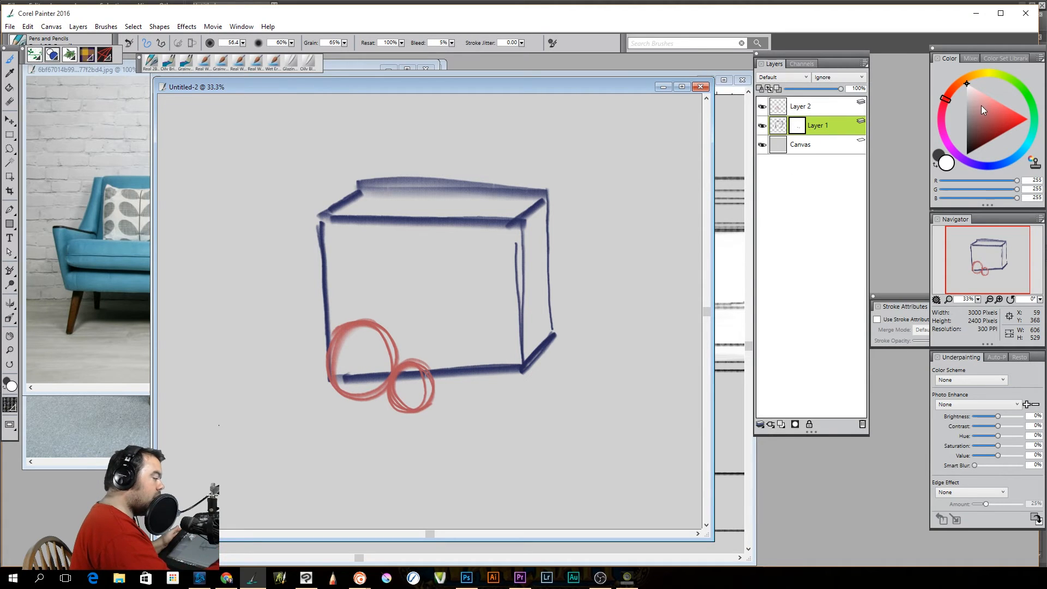
# Paint black on Layer 1's mask to hide the box lines inside the moved circles, and apply the mask to the layer
pyautogui.moveTo(981, 105); pyautogui.dragTo(967, 168)
pyautogui.moveTo(414, 378); pyautogui.dragTo(401, 372)
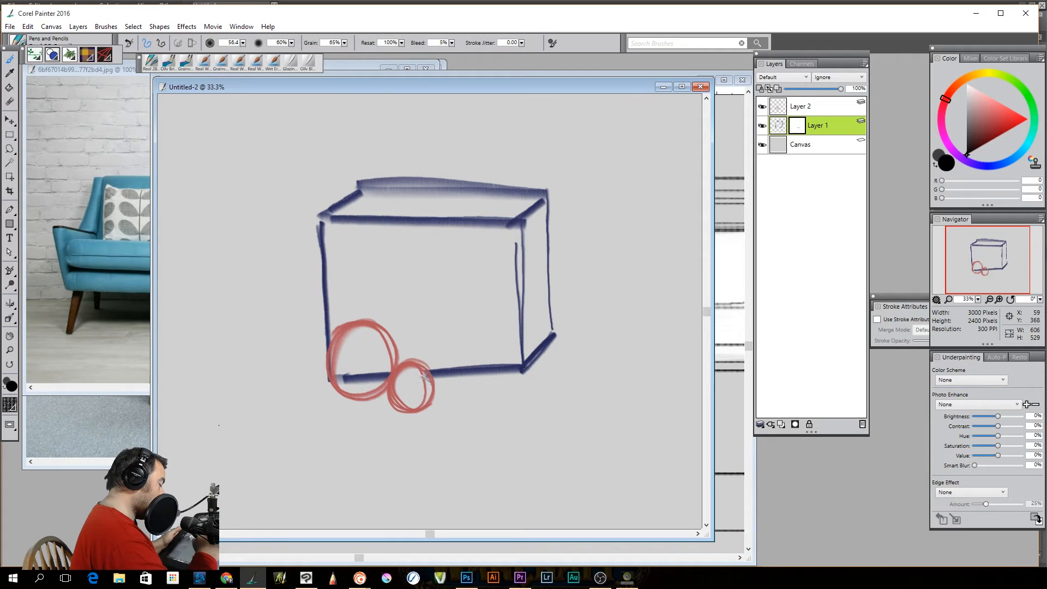
pyautogui.moveTo(376, 376); pyautogui.dragTo(339, 385)
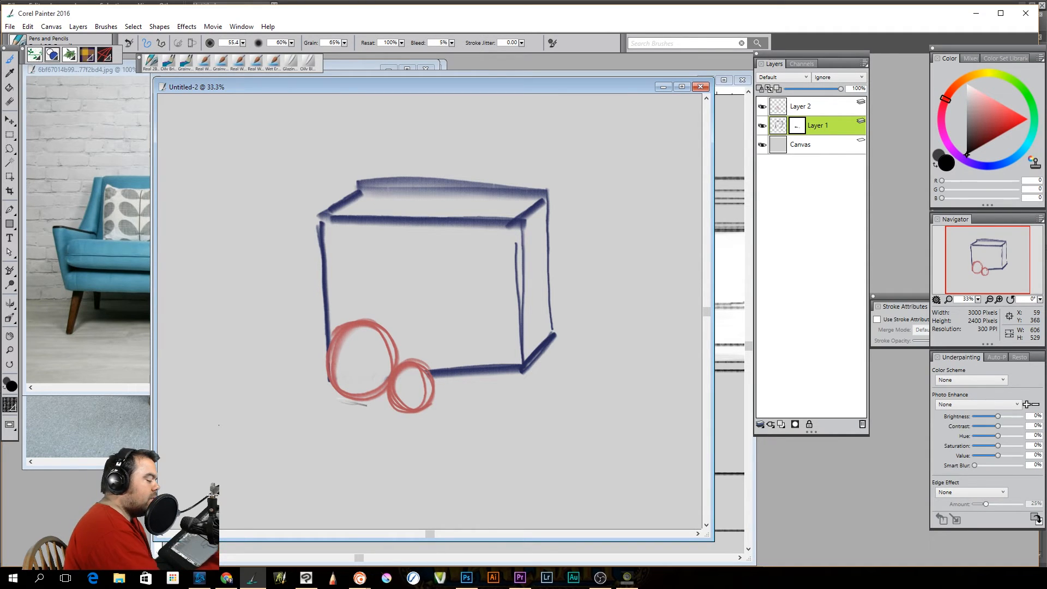
pyautogui.rightClick(798, 127)
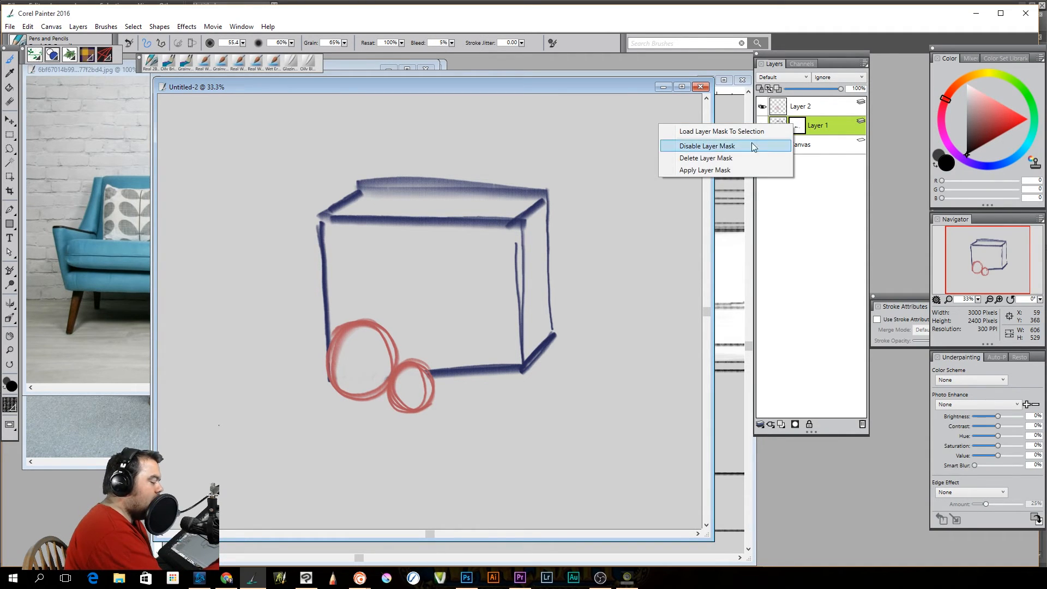
pyautogui.click(738, 170)
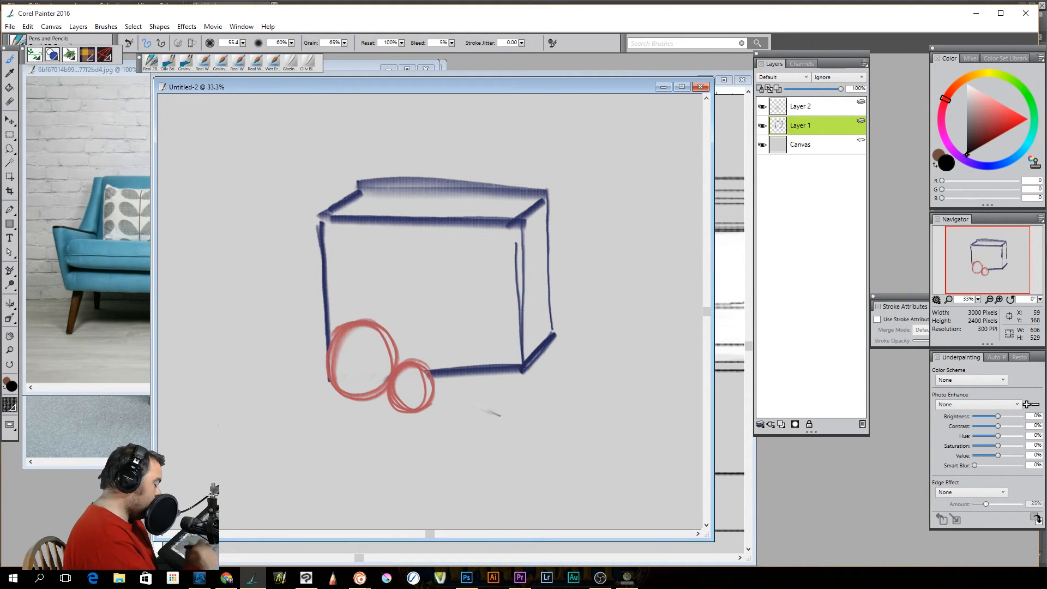
# Switch to Photoshop and deselect the active selection in the figure drawing
pyautogui.click(472, 582)
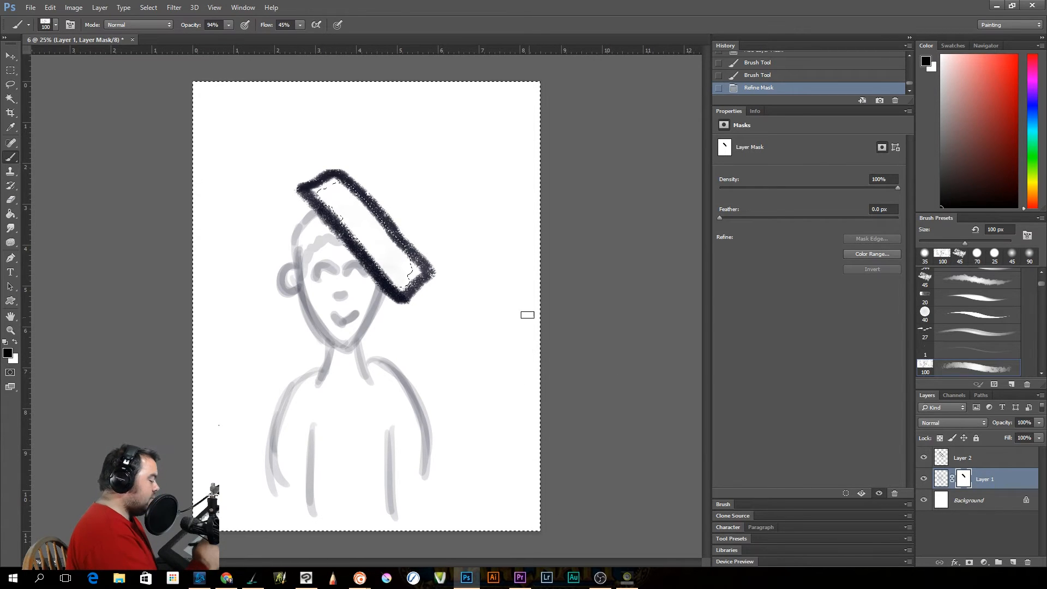
pyautogui.click(99, 8)
pyautogui.moveTo(148, 7)
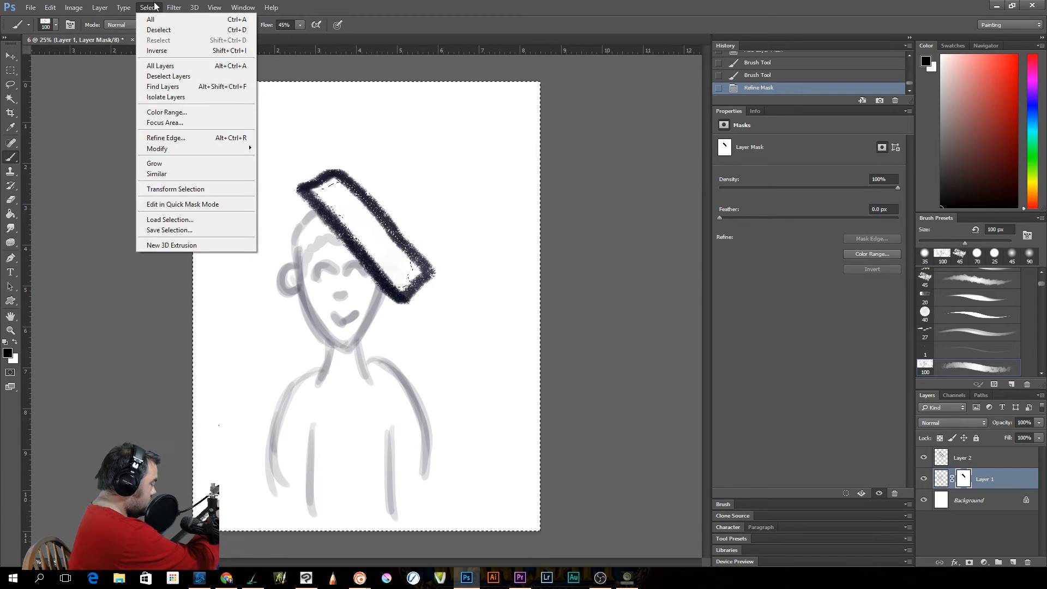
pyautogui.click(152, 31)
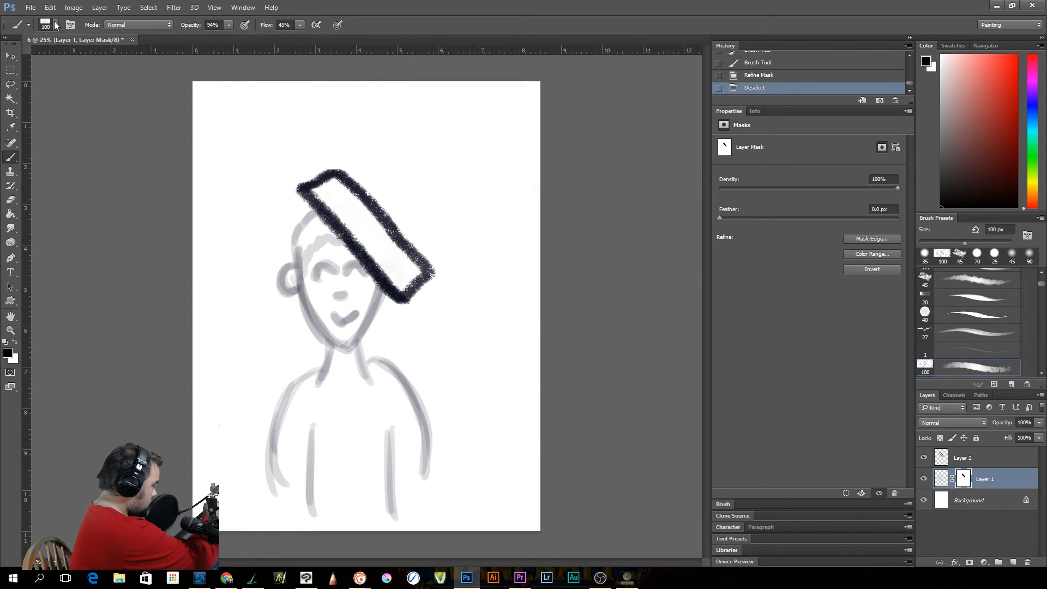
# Choose the Ink Big brush at 150 px for painting on Layer 1's mask
pyautogui.click(55, 24)
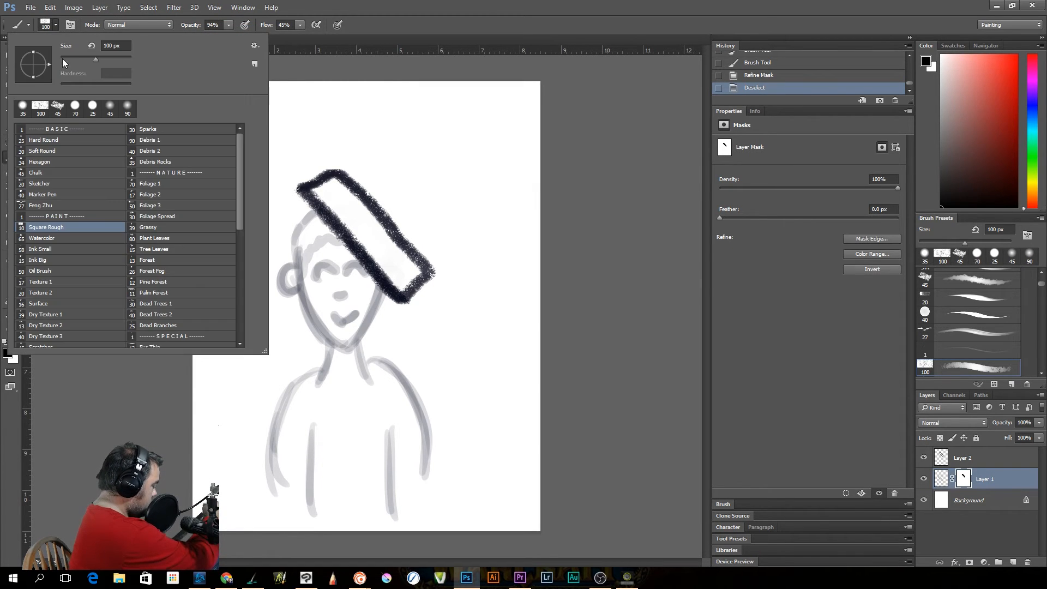
pyautogui.click(70, 260)
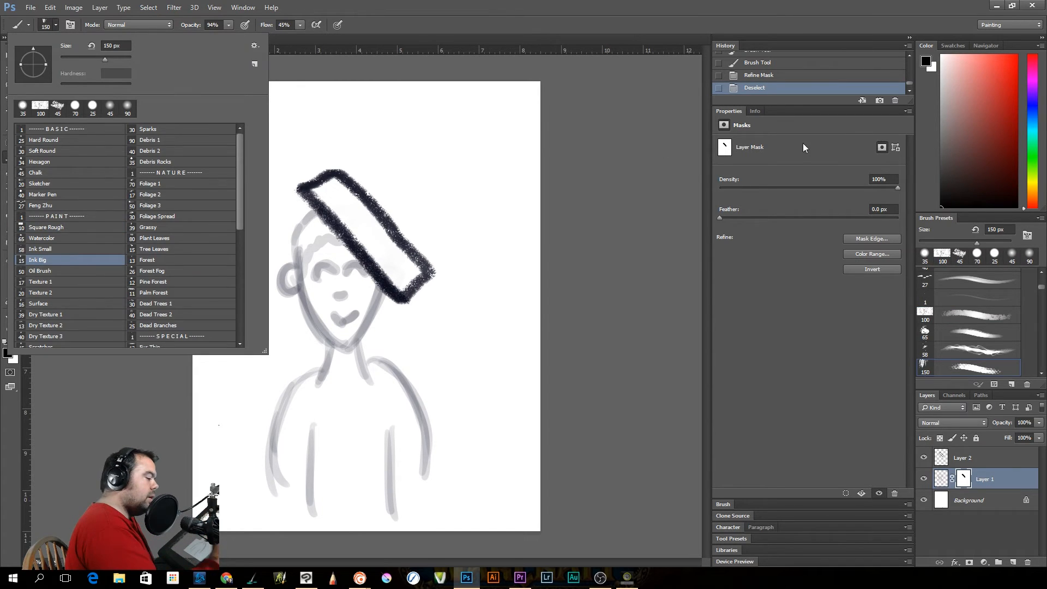
pyautogui.click(982, 116)
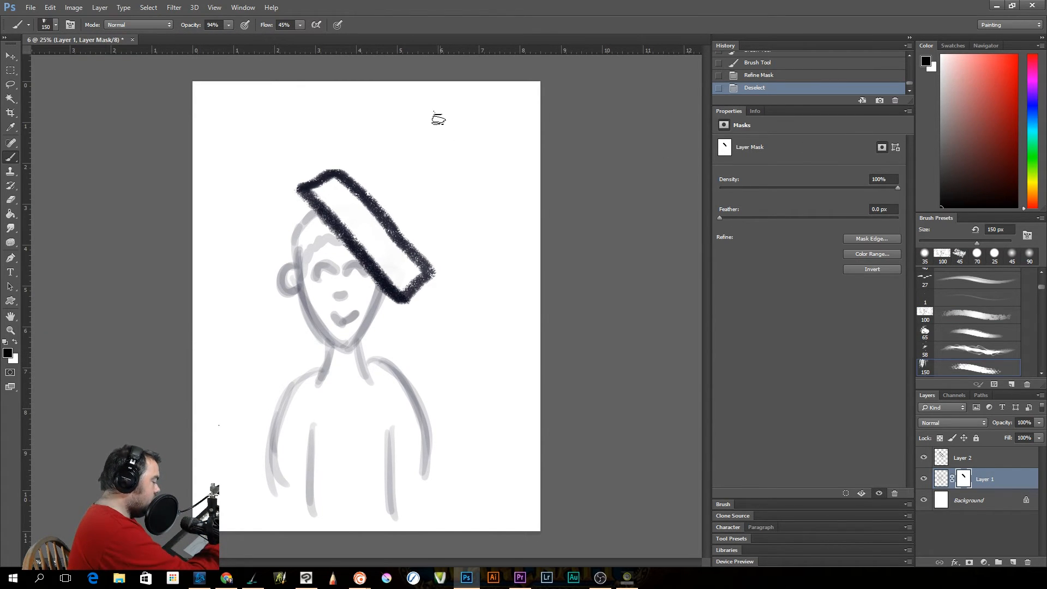
# Add a new layer above Layer 2 and draw a black 3D box on it in the canvas's upper-right corner with the 150 px brush
pyautogui.click(435, 157)
pyautogui.click(446, 181)
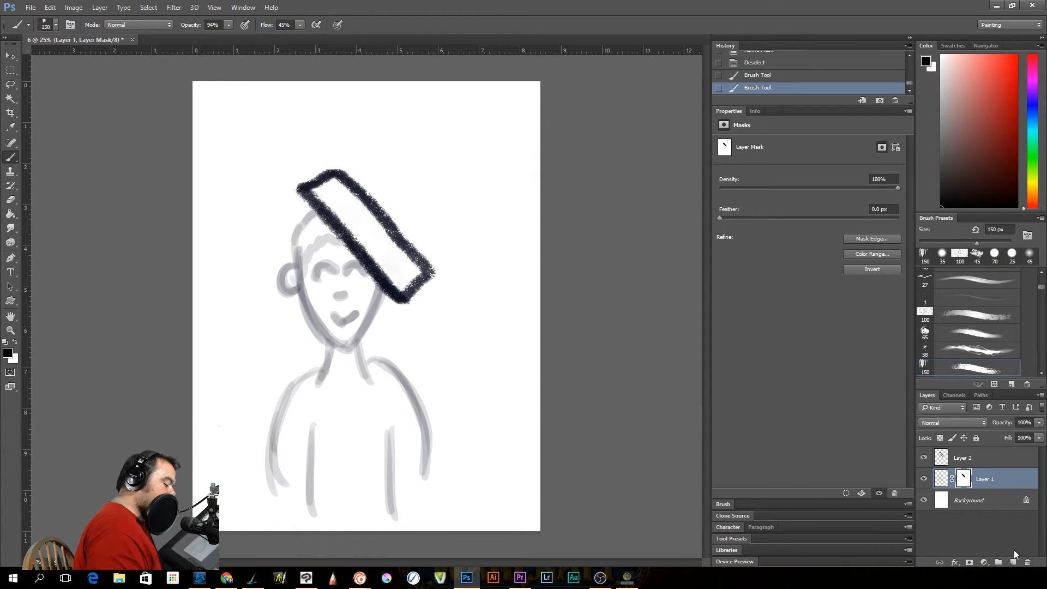
pyautogui.click(1012, 562)
pyautogui.moveTo(967, 479); pyautogui.dragTo(965, 452)
pyautogui.moveTo(417, 117)
pyautogui.mouseDown()
pyautogui.moveTo(426, 202)
pyautogui.moveTo(414, 117)
pyautogui.moveTo(437, 159)
pyautogui.moveTo(442, 212)
pyautogui.moveTo(427, 205)
pyautogui.moveTo(543, 199)
pyautogui.mouseUp()
pyautogui.moveTo(410, 114); pyautogui.dragTo(540, 112)
pyautogui.moveTo(534, 105)
pyautogui.mouseDown()
pyautogui.moveTo(528, 146)
pyautogui.moveTo(534, 204)
pyautogui.moveTo(525, 112)
pyautogui.mouseUp()
pyautogui.moveTo(409, 116); pyautogui.dragTo(380, 90)
pyautogui.moveTo(535, 108); pyautogui.dragTo(513, 87)
pyautogui.moveTo(375, 90)
pyautogui.mouseDown()
pyautogui.moveTo(380, 182)
pyautogui.moveTo(424, 208)
pyautogui.mouseUp()
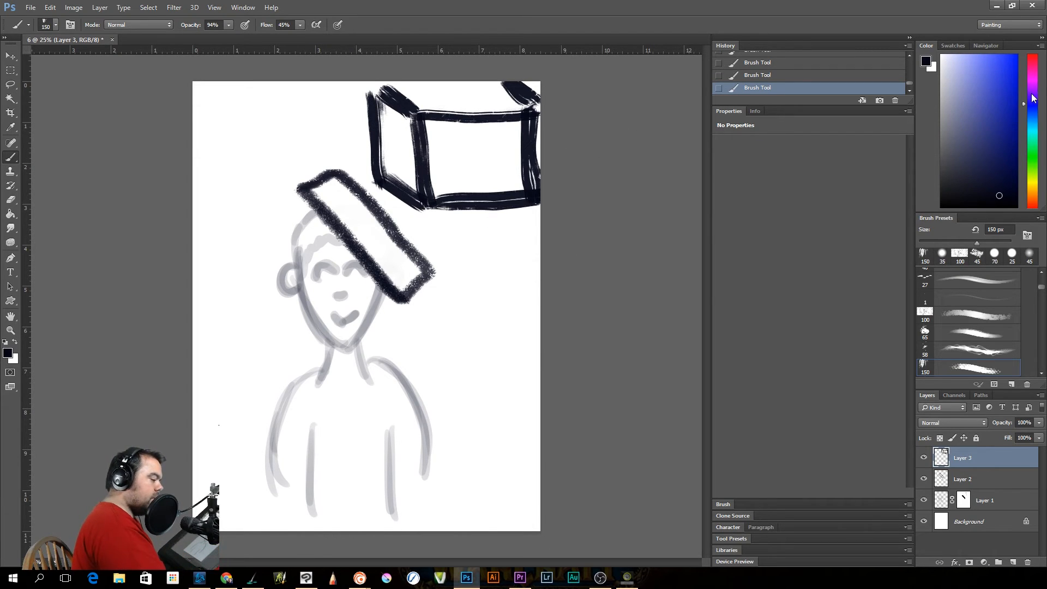
# On another new layer, draw a pink oval across the box's lower edge using the Ink Big brush at 35 px
pyautogui.moveTo(1032, 95); pyautogui.dragTo(1033, 77)
pyautogui.click(979, 69)
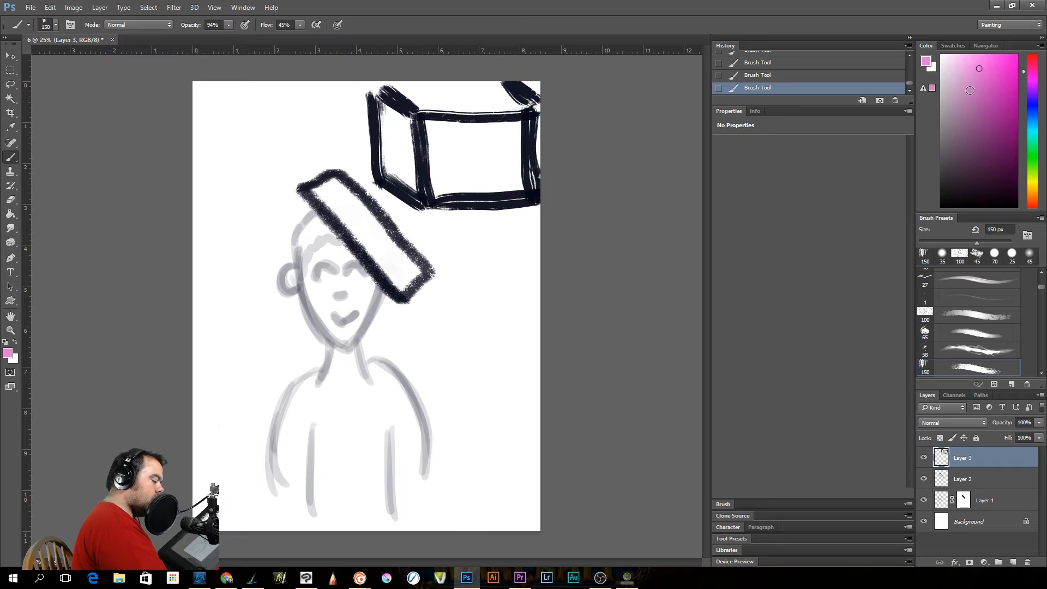
pyautogui.click(1012, 562)
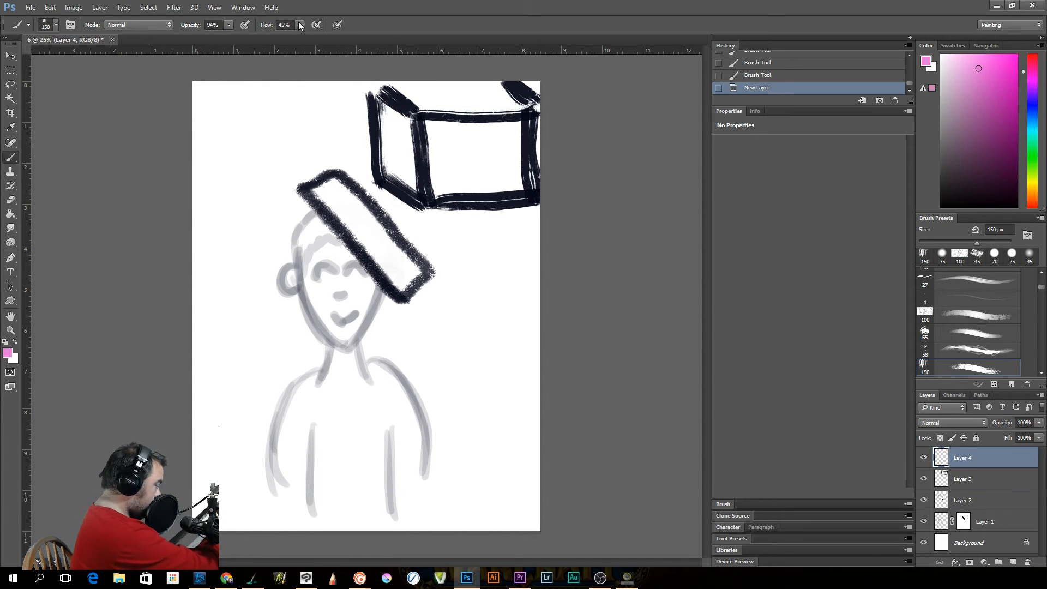
pyautogui.click(55, 25)
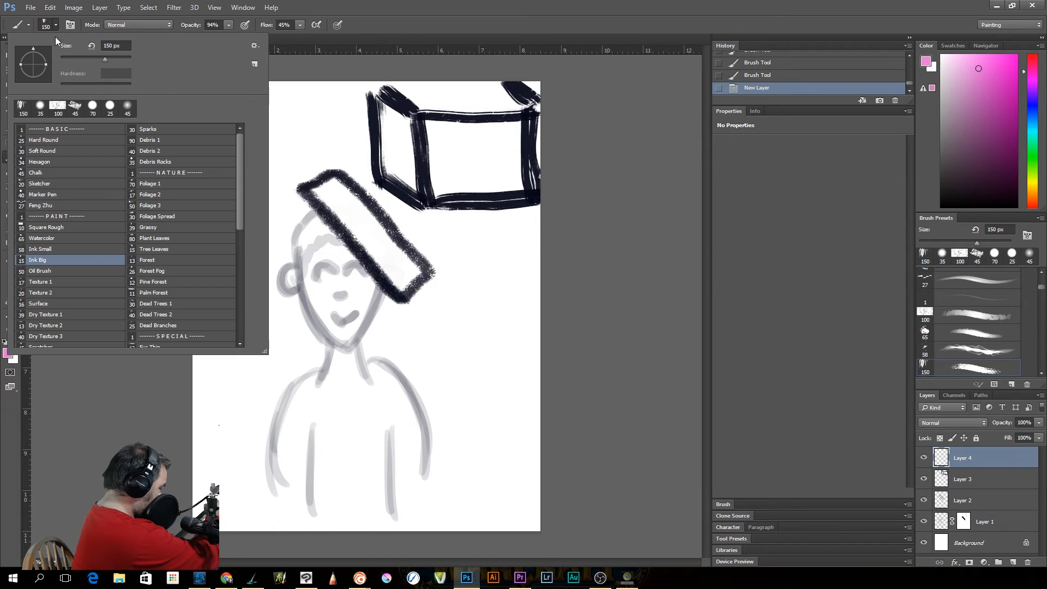
pyautogui.moveTo(101, 57); pyautogui.dragTo(74, 60)
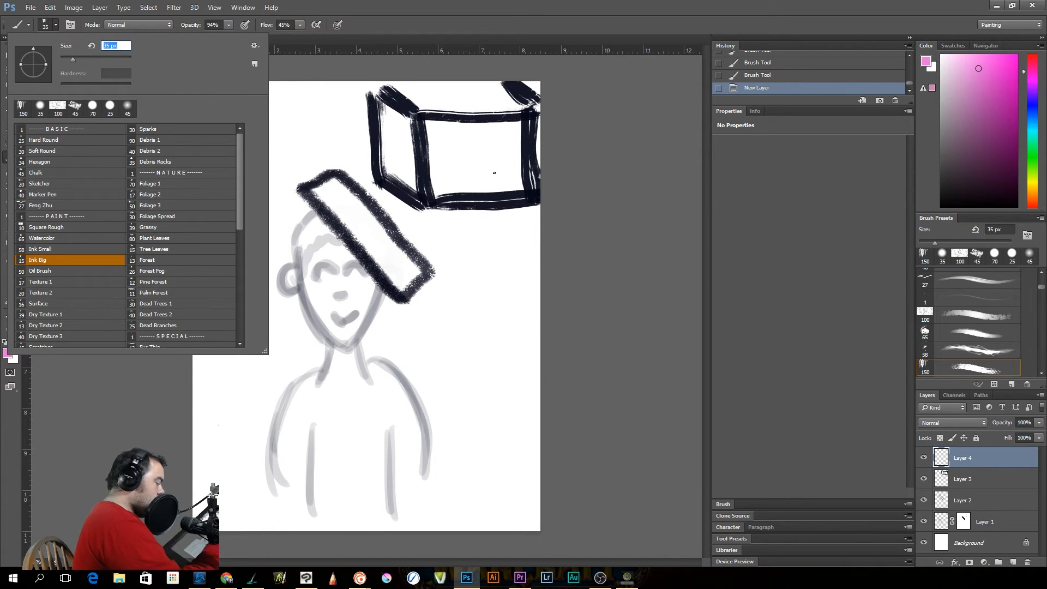
pyautogui.click(454, 182)
pyautogui.moveTo(472, 162)
pyautogui.mouseDown()
pyautogui.moveTo(446, 189)
pyautogui.moveTo(473, 172)
pyautogui.mouseUp()
pyautogui.moveTo(454, 217)
pyautogui.mouseDown()
pyautogui.moveTo(482, 197)
pyautogui.moveTo(466, 169)
pyautogui.moveTo(447, 211)
pyautogui.moveTo(483, 187)
pyautogui.mouseUp()
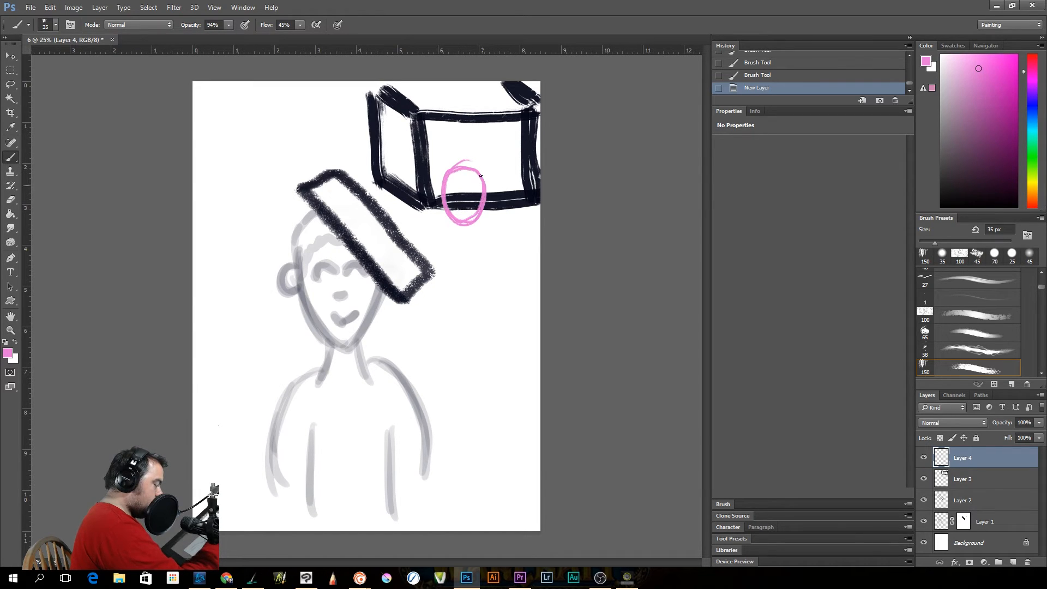
# Add a layer mask to Layer 3 and paint black on it at 123 px to hide the box's lower edge inside the oval
pyautogui.click(976, 480)
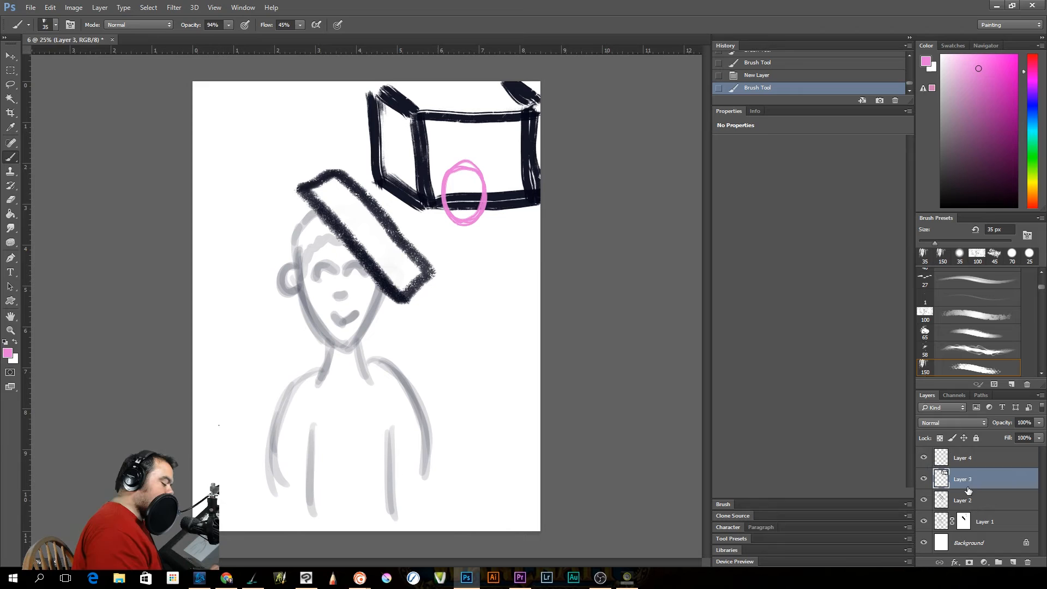
pyautogui.click(969, 562)
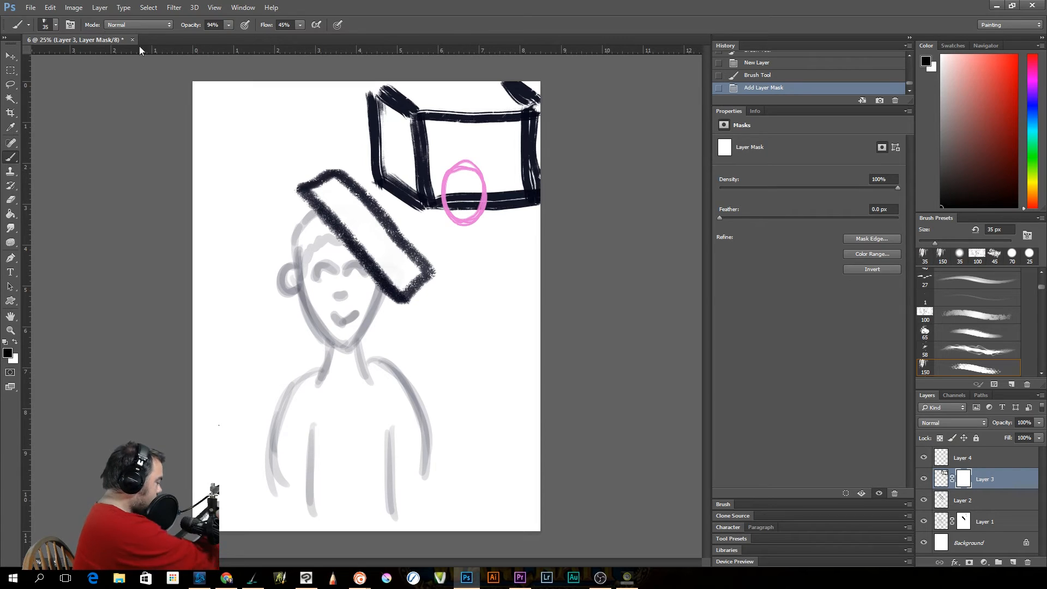
pyautogui.click(60, 27)
pyautogui.moveTo(73, 59); pyautogui.dragTo(99, 59)
pyautogui.click(457, 191)
pyautogui.moveTo(460, 192)
pyautogui.mouseDown()
pyautogui.moveTo(451, 200)
pyautogui.moveTo(477, 194)
pyautogui.mouseUp()
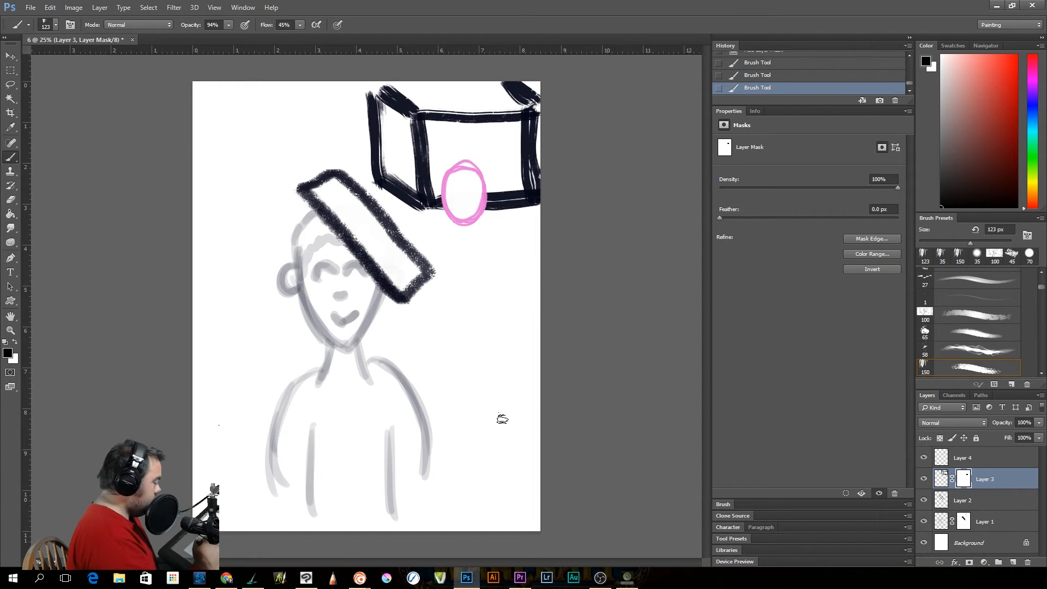
# Move Layer 4's pink oval right along the box's lower edge, and activate Layer 3's mask with white as the foreground colour
pyautogui.click(961, 459)
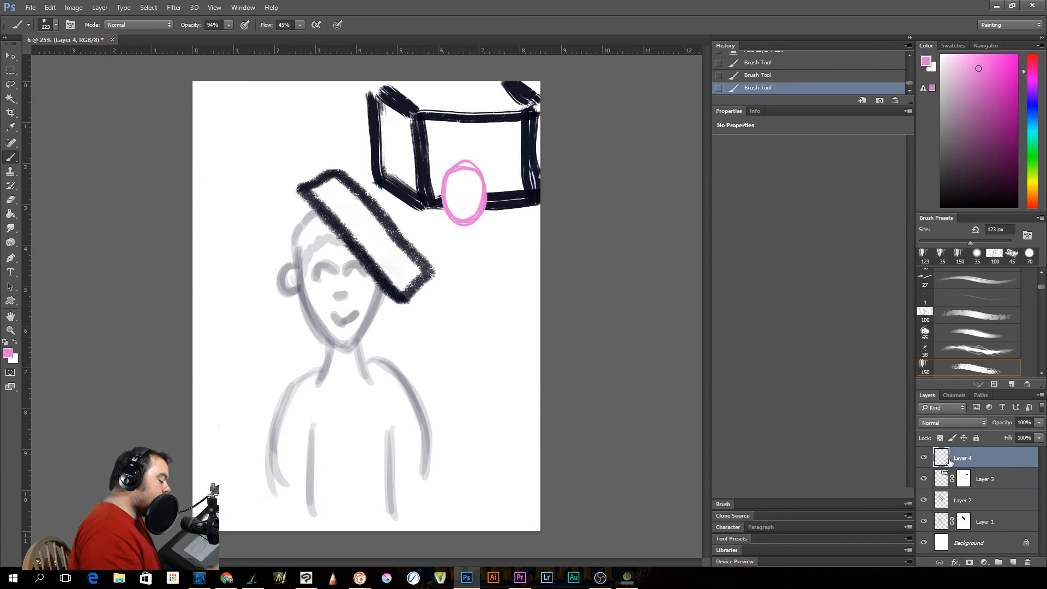
pyautogui.click(11, 56)
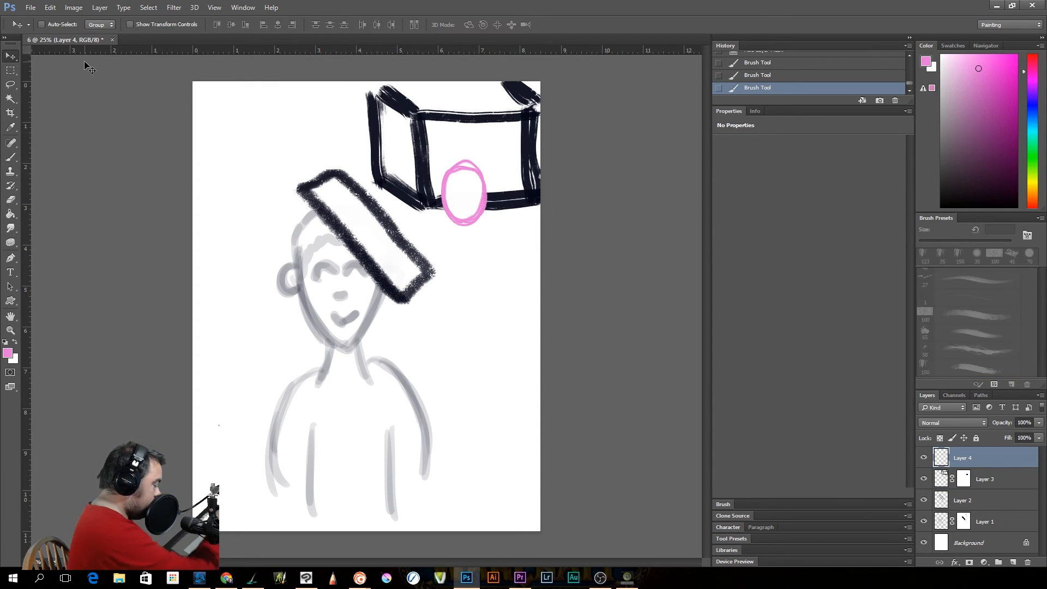
pyautogui.moveTo(473, 197); pyautogui.dragTo(509, 199)
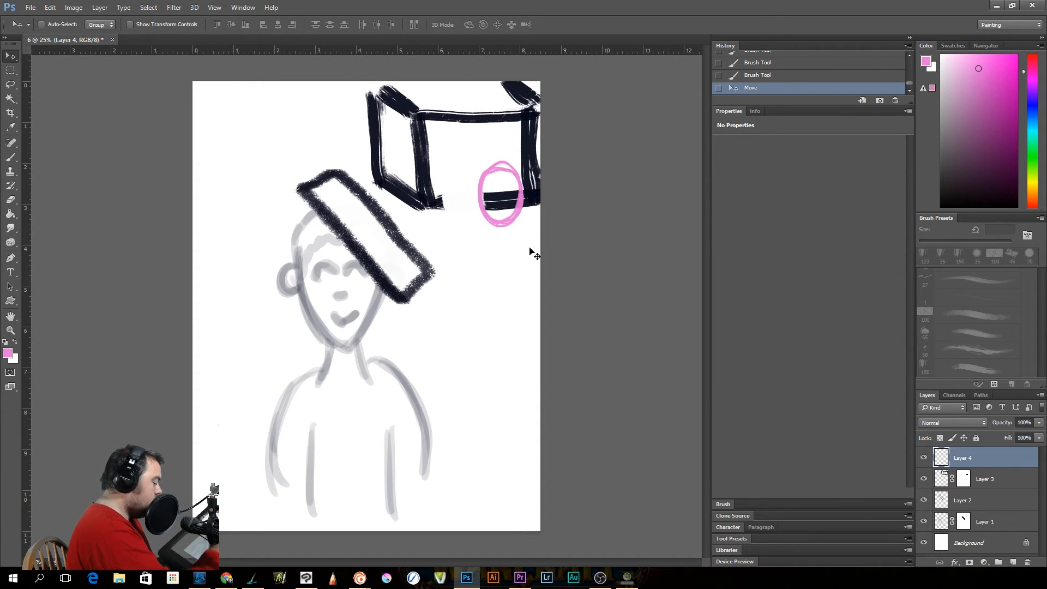
pyautogui.click(964, 480)
pyautogui.press('x')
pyautogui.moveTo(443, 194)
pyautogui.mouseDown()
pyautogui.moveTo(452, 202)
pyautogui.moveTo(449, 194)
pyautogui.mouseUp()
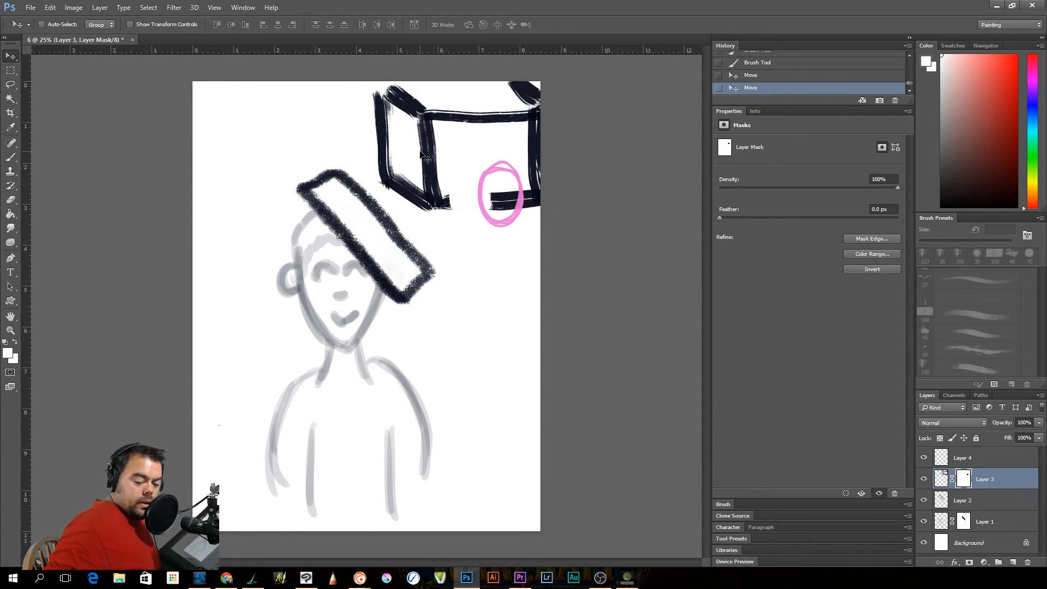
pyautogui.press('ctrl')
pyautogui.hotkey('ctrl', 'z')
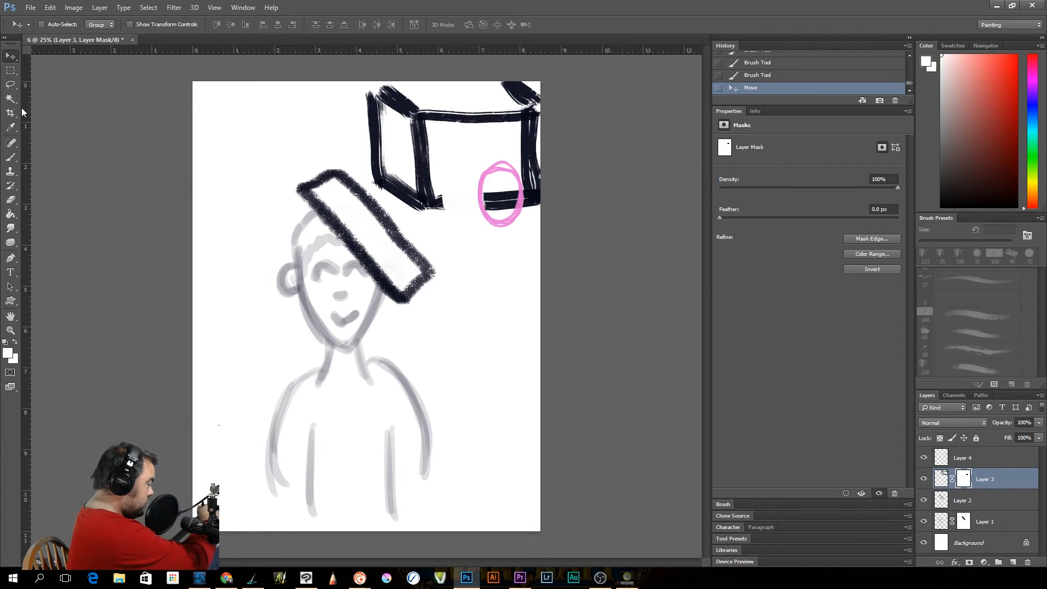
# Brush white on Layer 3's mask to restore the gap in the box's edge, and black to hide the line inside the moved oval
pyautogui.click(10, 157)
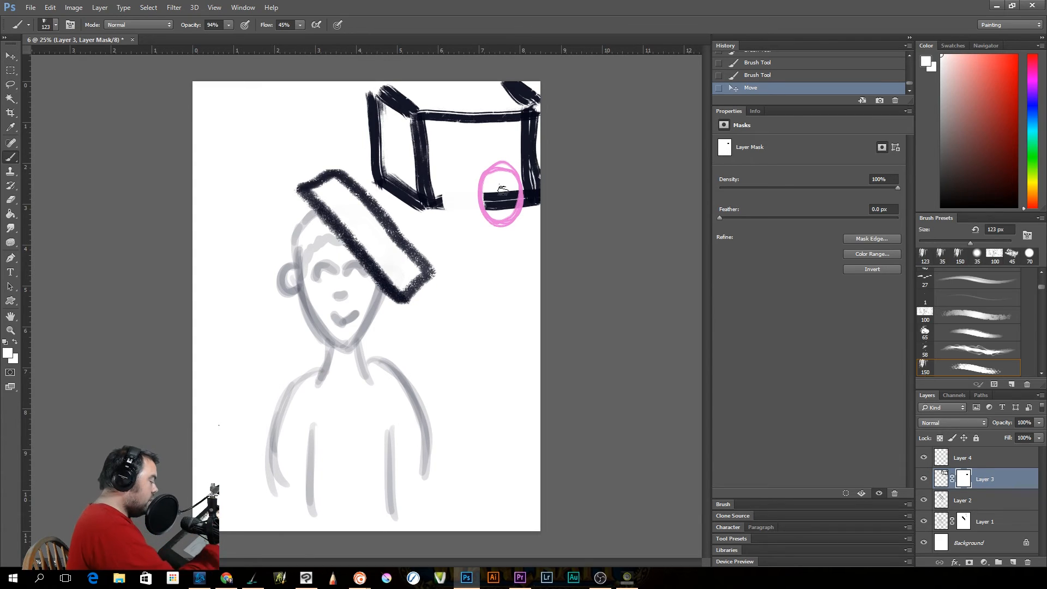
pyautogui.moveTo(444, 194)
pyautogui.mouseDown()
pyautogui.moveTo(470, 214)
pyautogui.moveTo(476, 190)
pyautogui.moveTo(495, 212)
pyautogui.moveTo(486, 196)
pyautogui.moveTo(501, 211)
pyautogui.moveTo(509, 193)
pyautogui.moveTo(511, 209)
pyautogui.moveTo(511, 185)
pyautogui.moveTo(493, 214)
pyautogui.moveTo(489, 193)
pyautogui.mouseUp()
pyautogui.press('x')
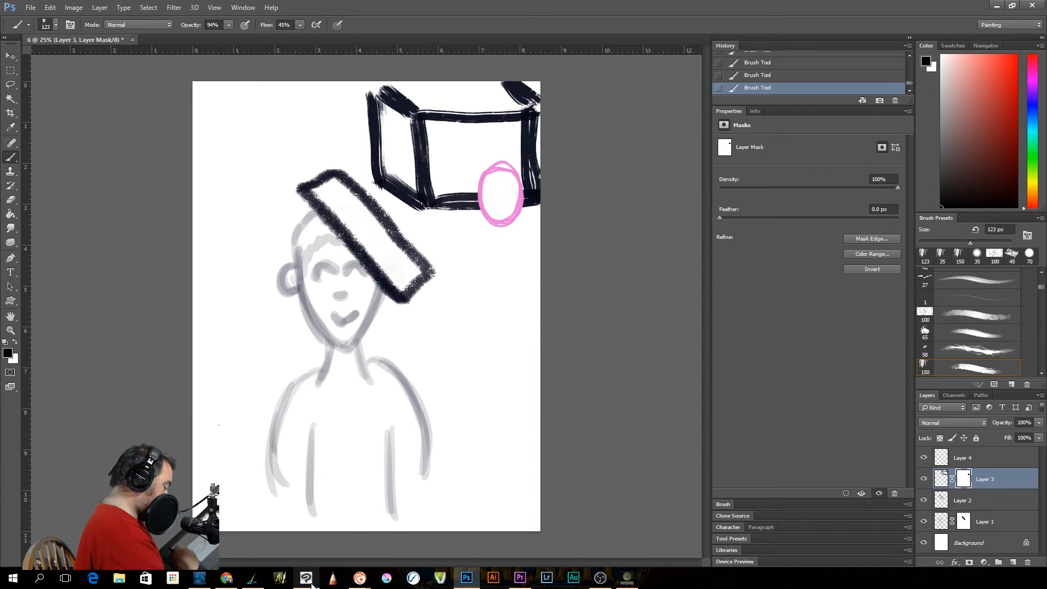
# Switch to the blank Paintstorm canvas and draw a light green triangle on Layer 0
pyautogui.moveTo(359, 578)
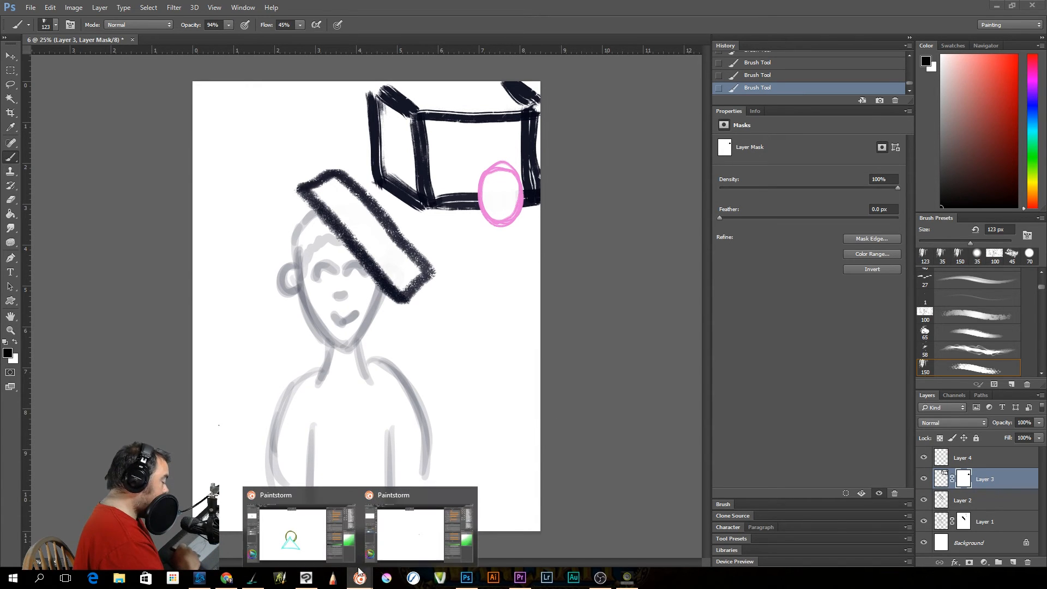
pyautogui.click(414, 529)
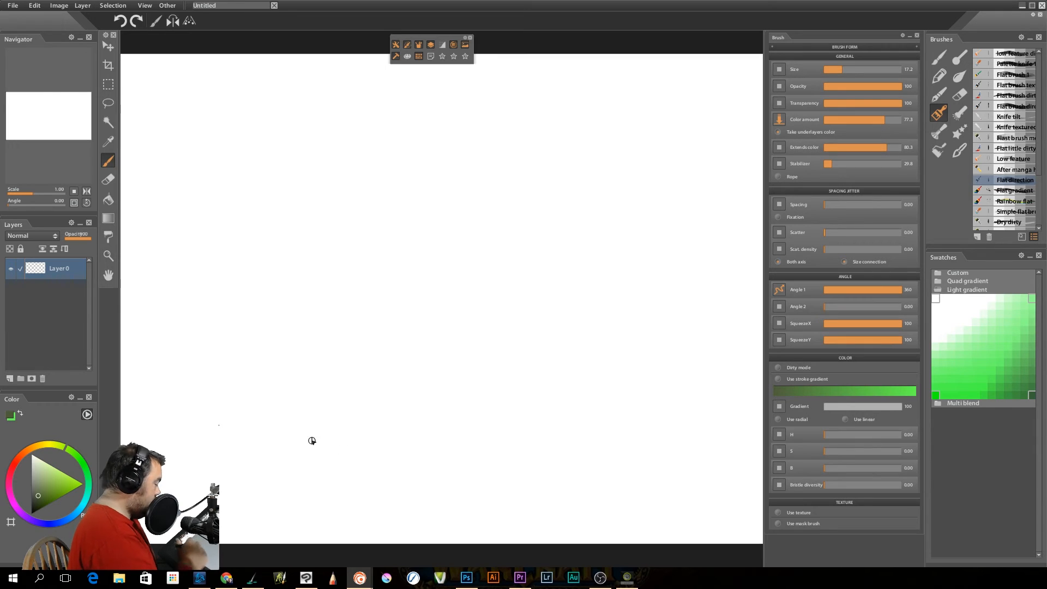
pyautogui.click(976, 365)
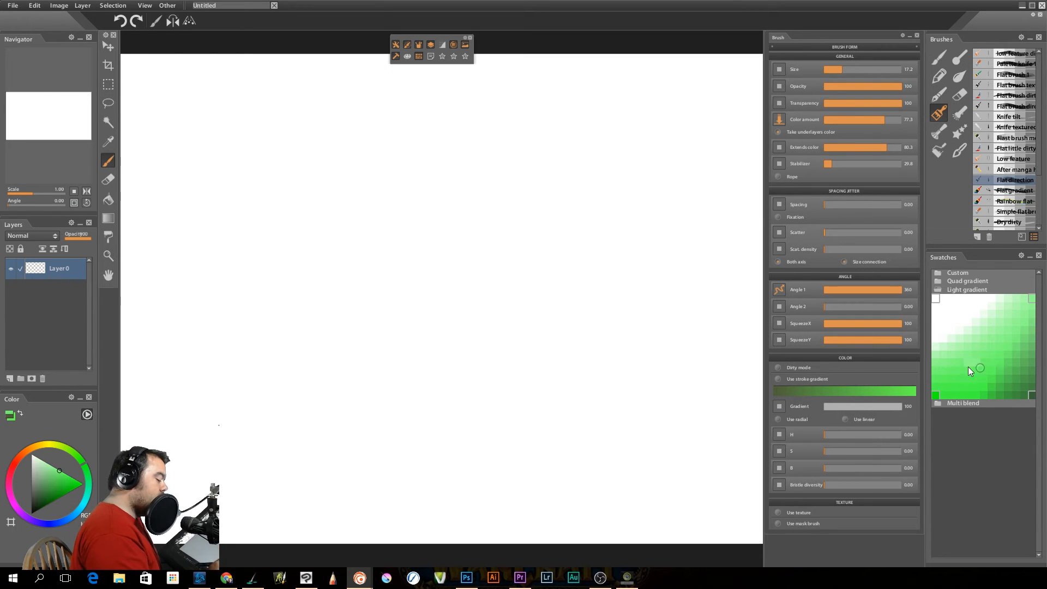
pyautogui.moveTo(382, 193)
pyautogui.mouseDown()
pyautogui.moveTo(297, 365)
pyautogui.moveTo(439, 362)
pyautogui.moveTo(490, 342)
pyautogui.moveTo(383, 194)
pyautogui.mouseUp()
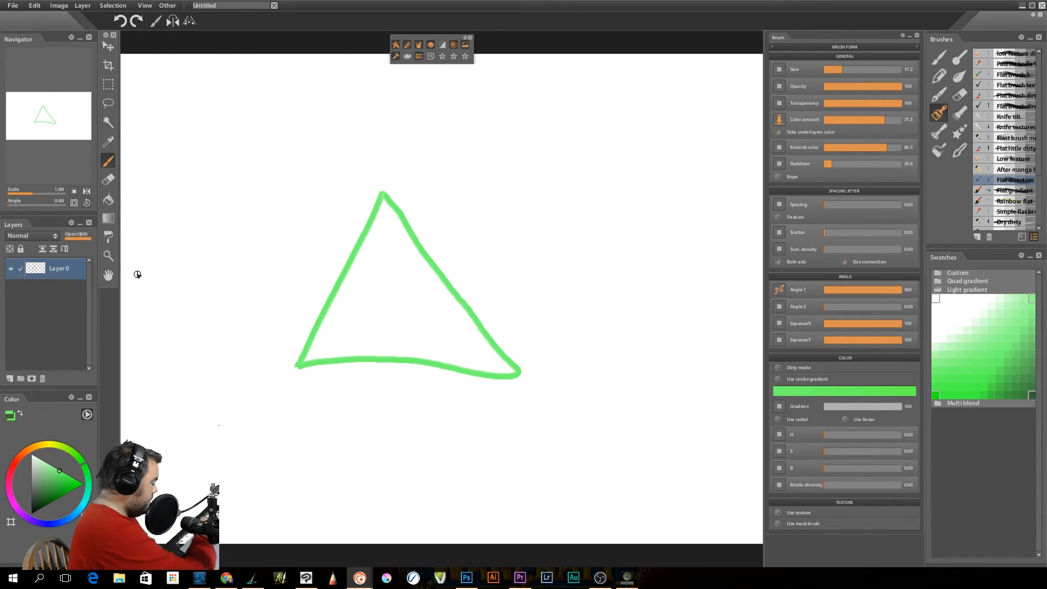
# Add a new layer and draw a pink circle on it overlapping the triangle's base
pyautogui.click(10, 378)
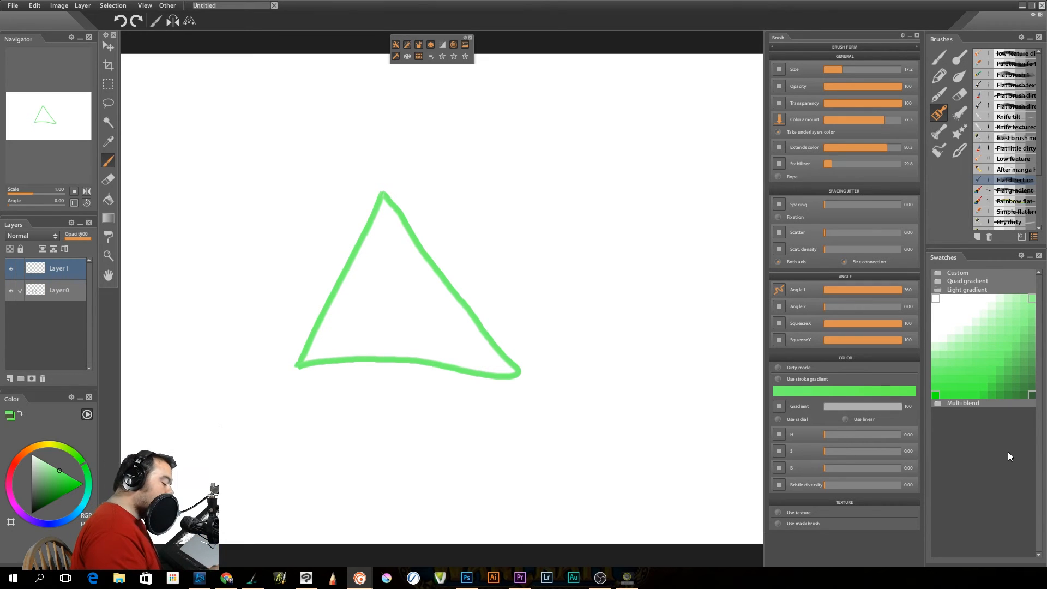
pyautogui.click(9, 479)
pyautogui.moveTo(402, 318)
pyautogui.mouseDown()
pyautogui.moveTo(407, 430)
pyautogui.moveTo(377, 329)
pyautogui.mouseUp()
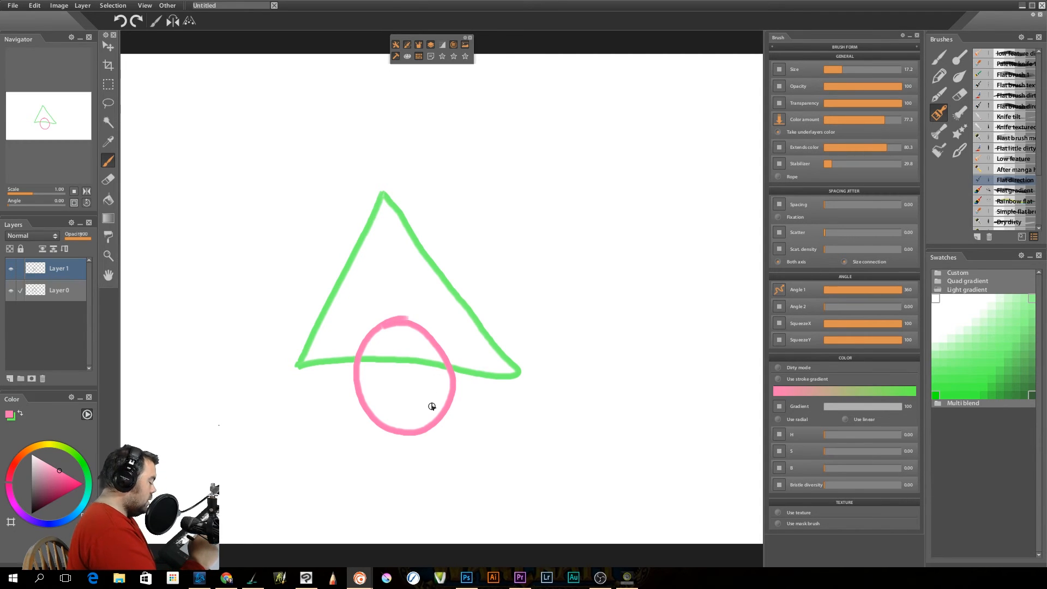
# Add a mask to Layer 0 and paint black on it to hide the triangle's base inside the circle
pyautogui.click(51, 293)
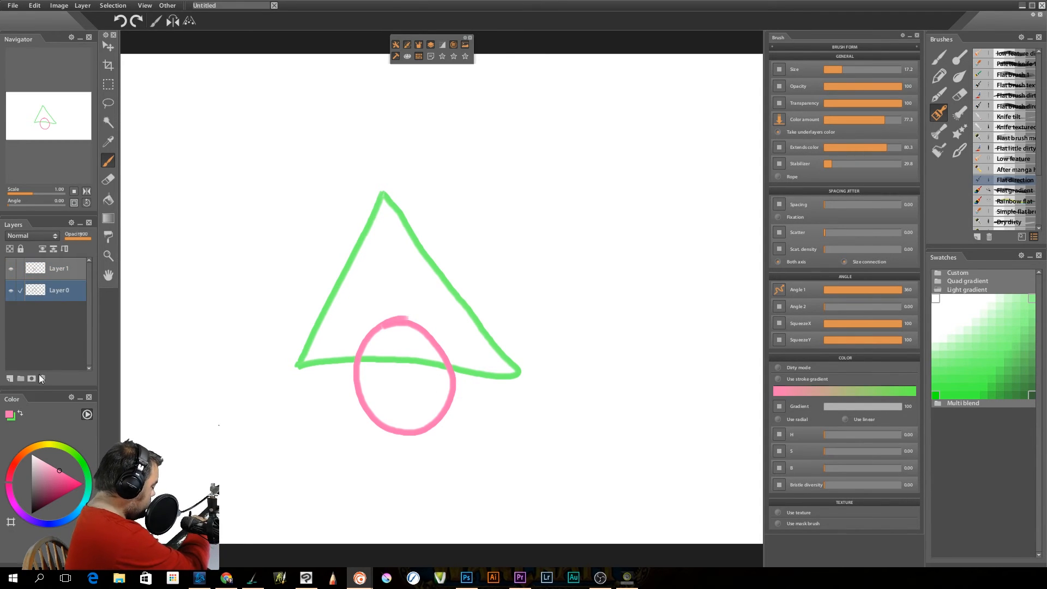
pyautogui.click(32, 378)
pyautogui.click(34, 504)
pyautogui.click(31, 513)
pyautogui.moveTo(372, 362)
pyautogui.mouseDown()
pyautogui.moveTo(411, 360)
pyautogui.moveTo(401, 355)
pyautogui.moveTo(431, 365)
pyautogui.mouseUp()
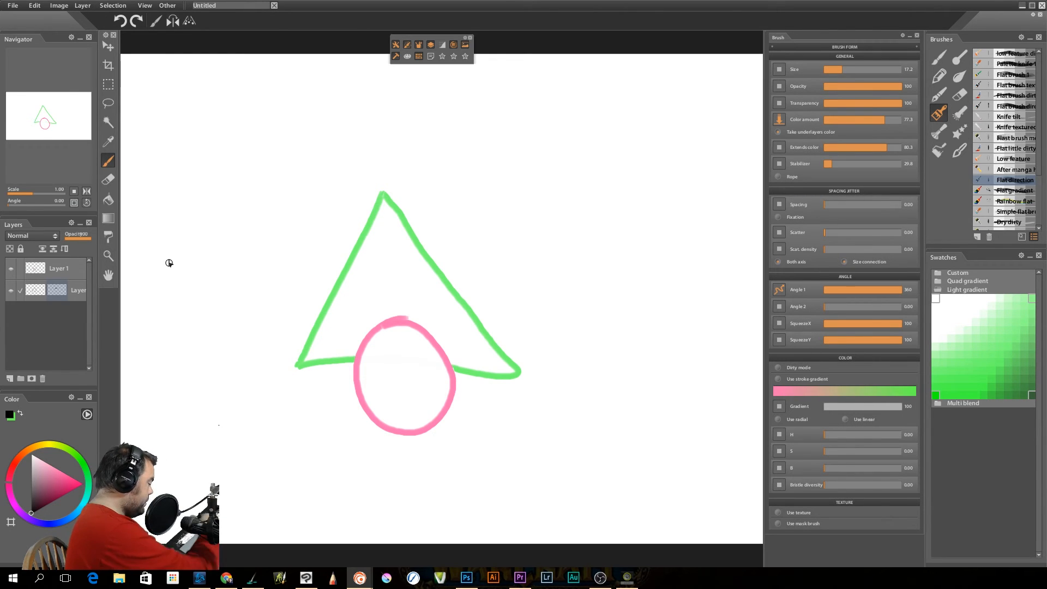
# Move the pink circle on Layer 1 up onto the triangle's right side
pyautogui.click(68, 272)
pyautogui.click(108, 46)
pyautogui.moveTo(402, 355); pyautogui.dragTo(443, 228)
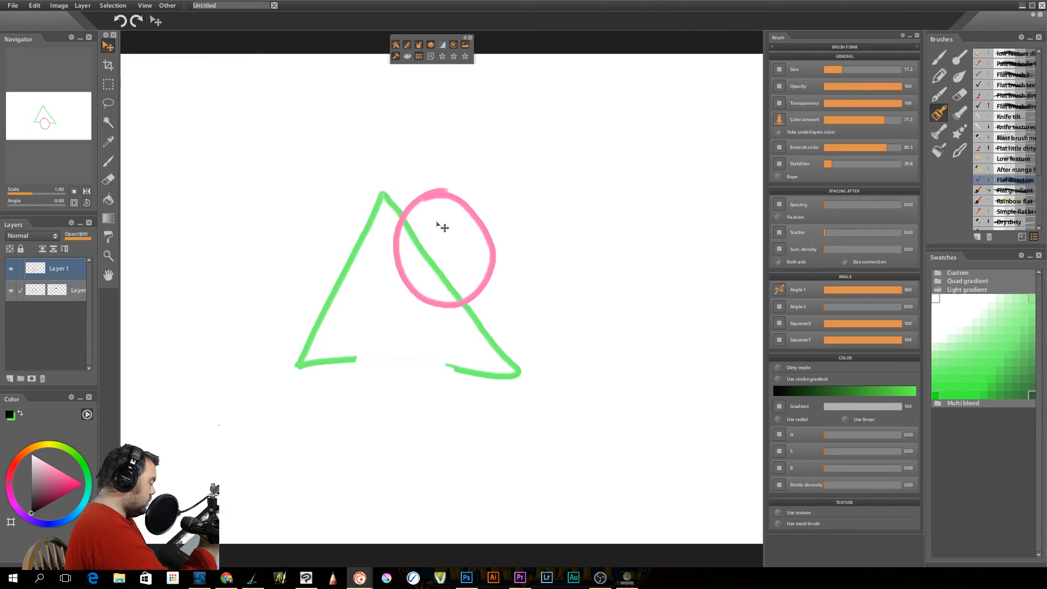
# Try to restore the triangle's hidden base by painting white on Layer 0's mask, and test a stroke on the triangle's right side
pyautogui.click(57, 289)
pyautogui.click(31, 455)
pyautogui.moveTo(351, 363)
pyautogui.mouseDown()
pyautogui.moveTo(424, 367)
pyautogui.moveTo(380, 366)
pyautogui.mouseUp()
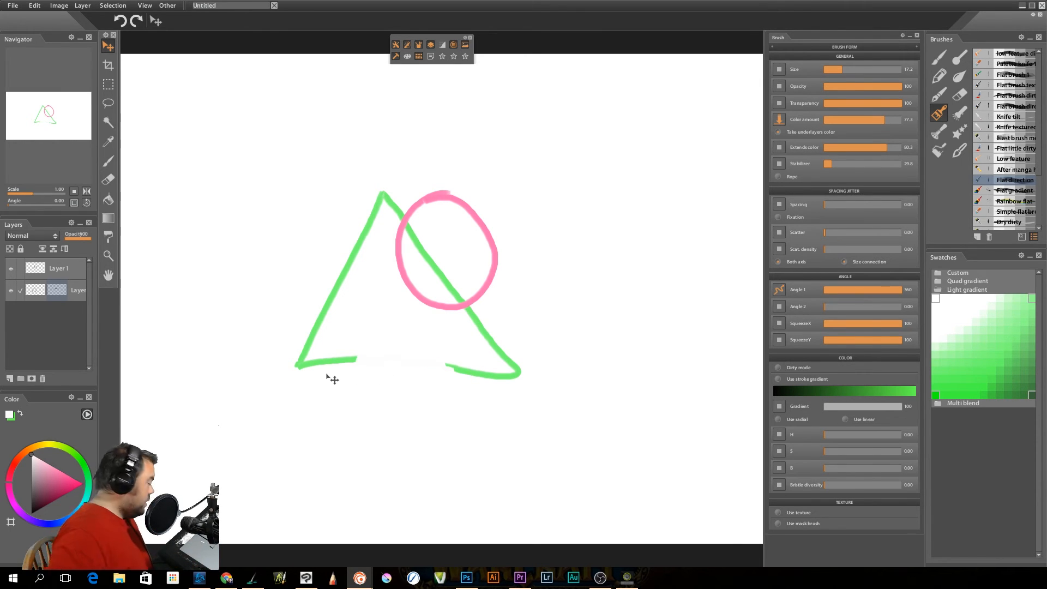
pyautogui.click(111, 164)
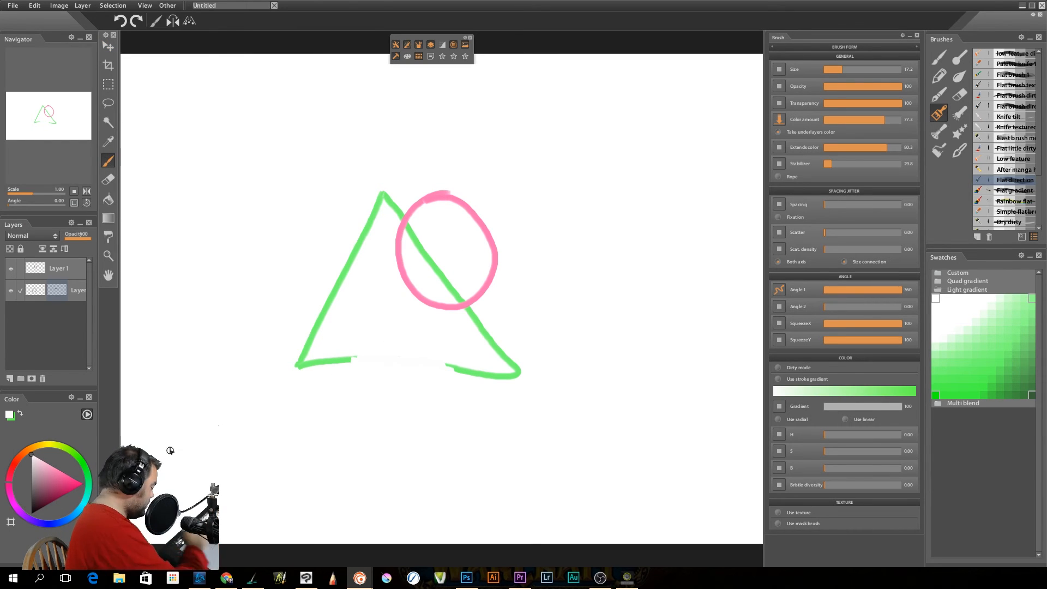
pyautogui.click(31, 513)
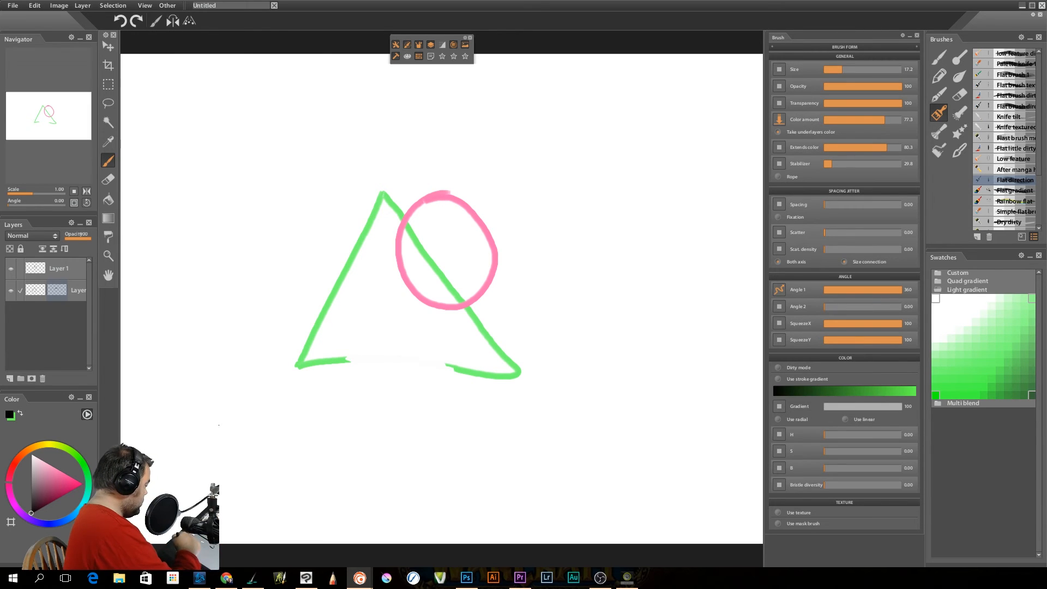
pyautogui.click(30, 453)
pyautogui.moveTo(401, 358)
pyautogui.mouseDown()
pyautogui.moveTo(360, 352)
pyautogui.moveTo(346, 379)
pyautogui.moveTo(354, 353)
pyautogui.mouseUp()
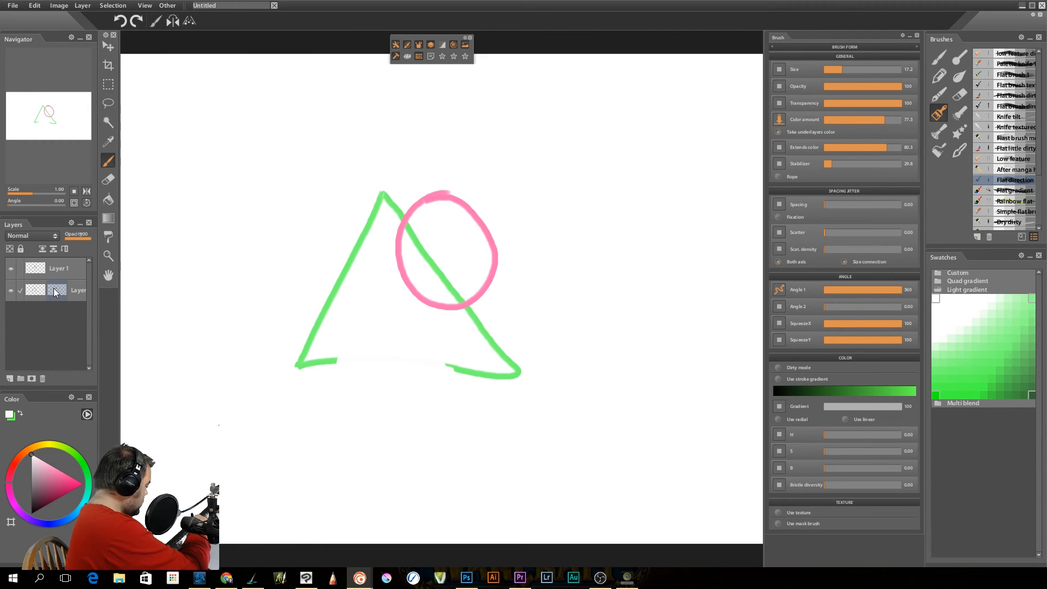
pyautogui.moveTo(449, 354); pyautogui.dragTo(443, 373)
pyautogui.moveTo(443, 276); pyautogui.dragTo(439, 280)
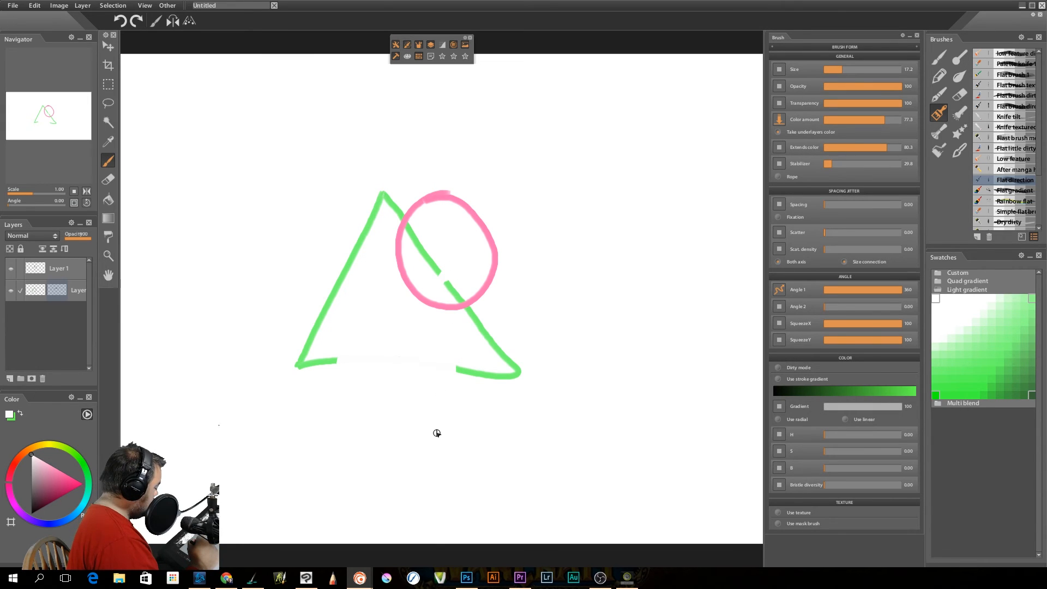
# Reselect Layer 0's mask and brush over the left end of the triangle's base and its right side inside the circle
pyautogui.click(37, 292)
pyautogui.click(57, 291)
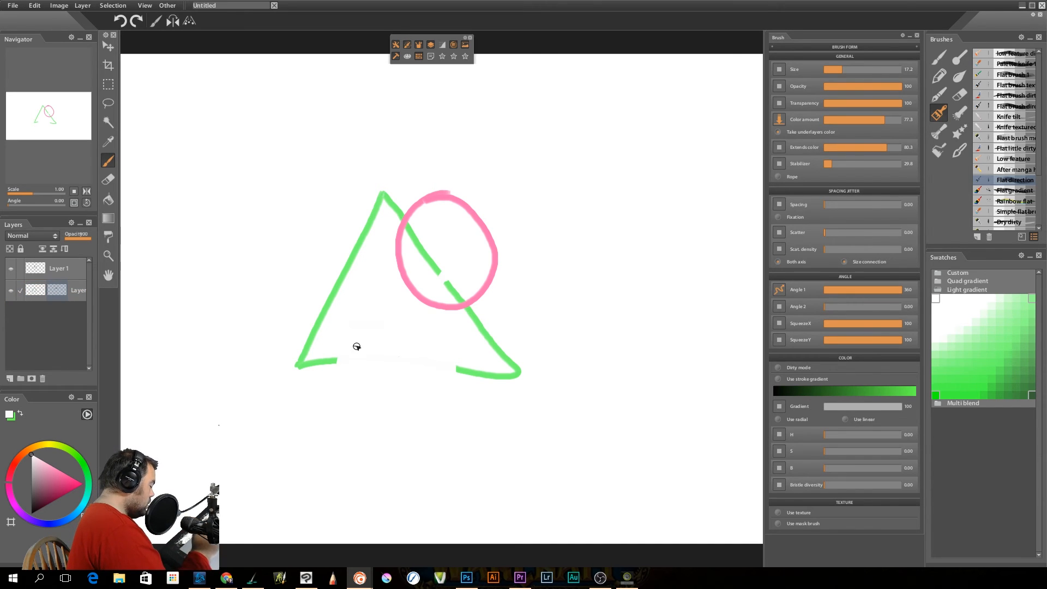
pyautogui.moveTo(337, 361); pyautogui.dragTo(326, 366)
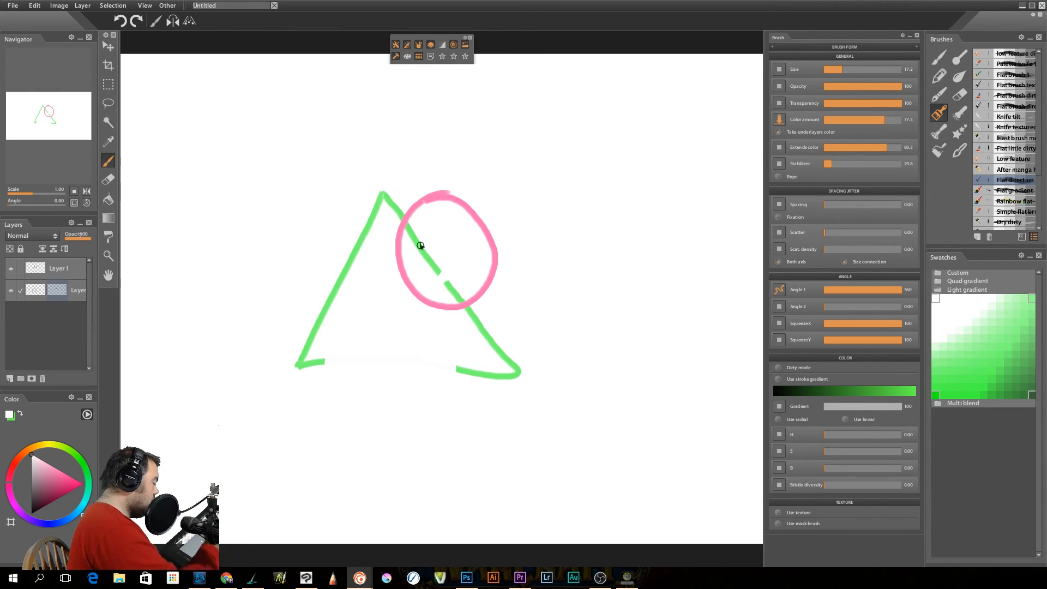
pyautogui.moveTo(414, 246); pyautogui.dragTo(409, 227)
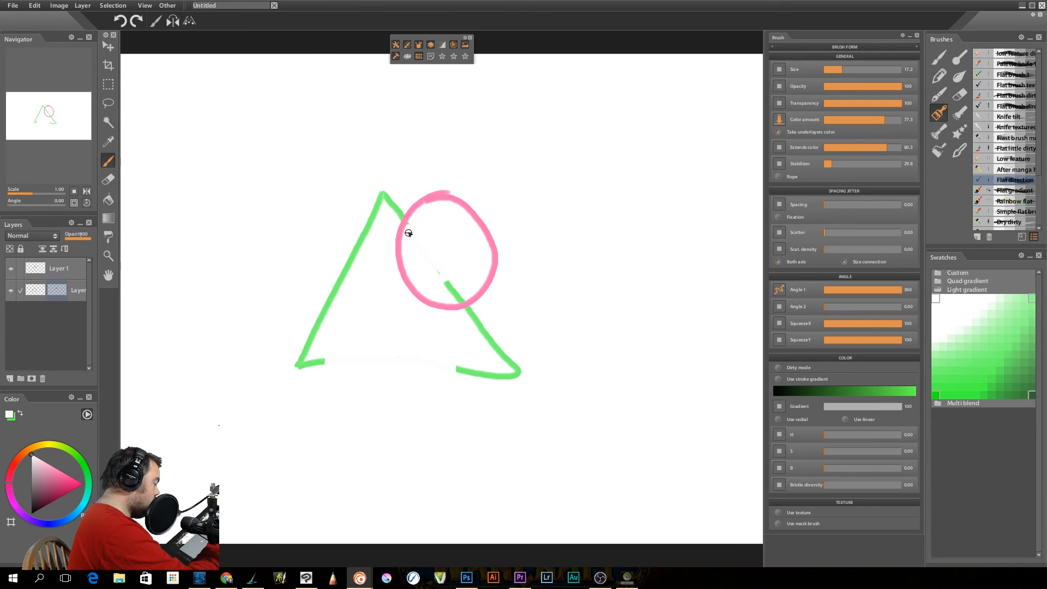
pyautogui.moveTo(444, 288)
pyautogui.mouseDown()
pyautogui.moveTo(455, 303)
pyautogui.moveTo(476, 317)
pyautogui.mouseUp()
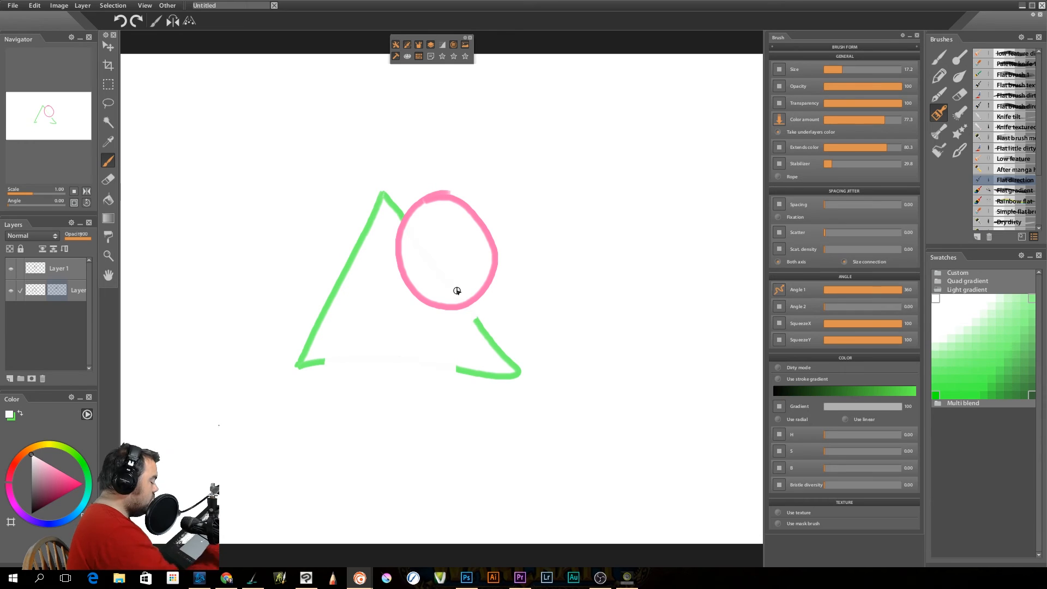
# Test black, white and pink on Layer 0's mask by brushing over the triangle's right side inside and just below the circle
pyautogui.moveTo(50, 466); pyautogui.dragTo(25, 522)
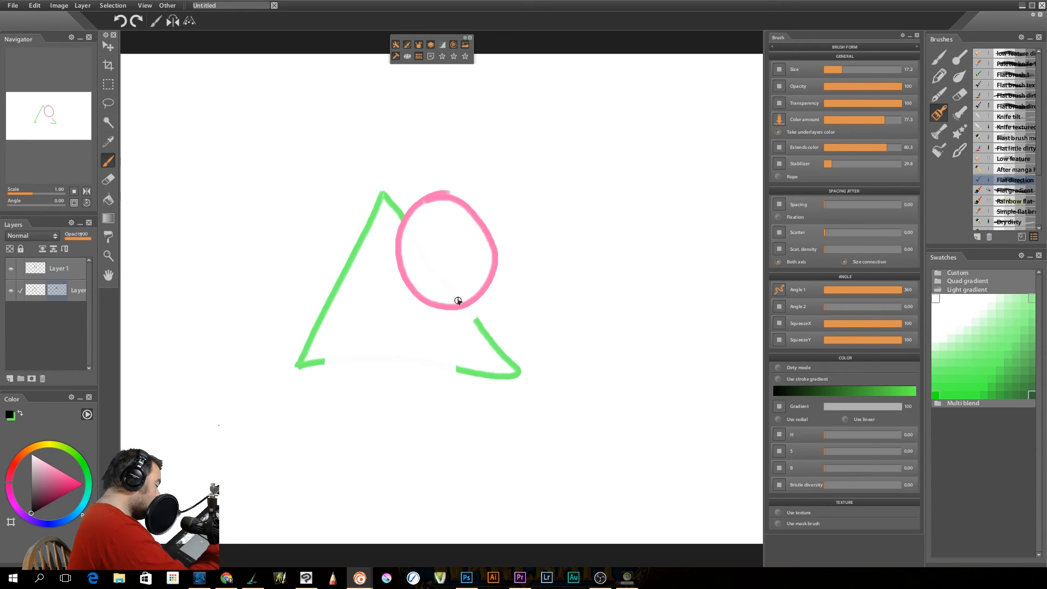
pyautogui.moveTo(52, 477); pyautogui.dragTo(24, 436)
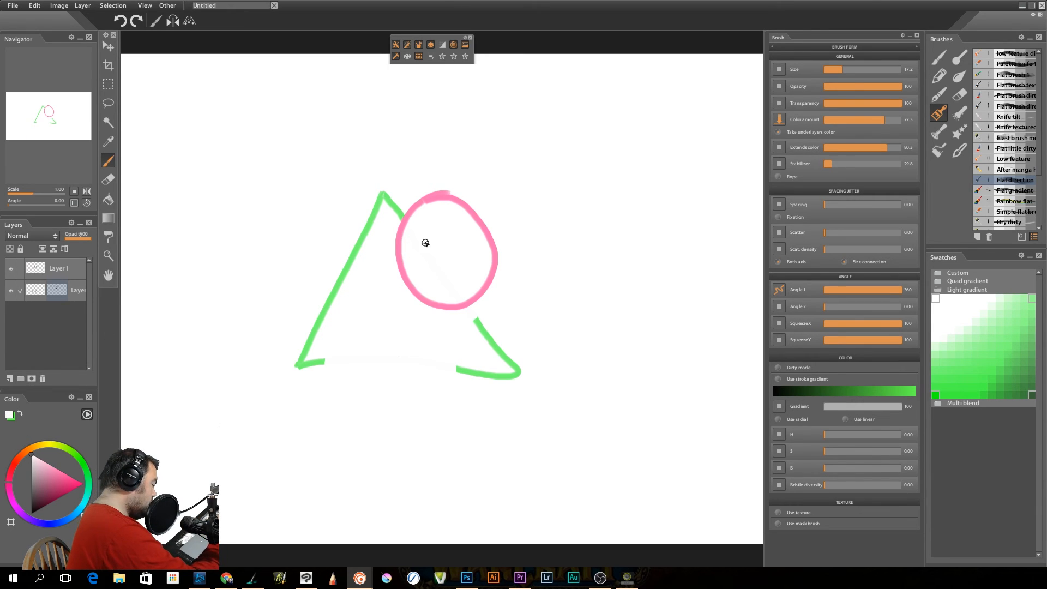
pyautogui.click(83, 483)
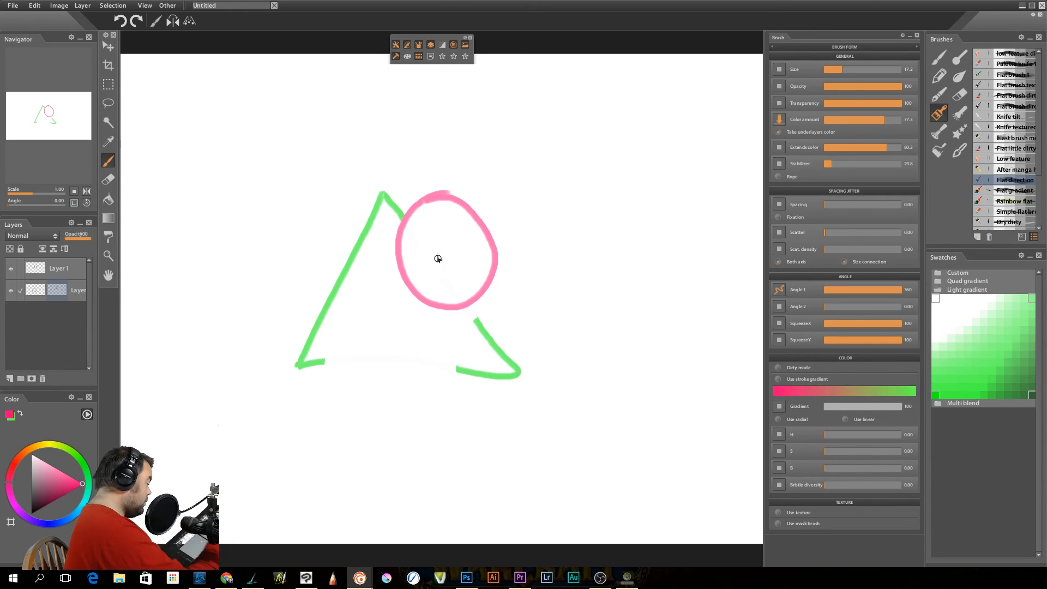
pyautogui.moveTo(482, 331); pyautogui.dragTo(474, 306)
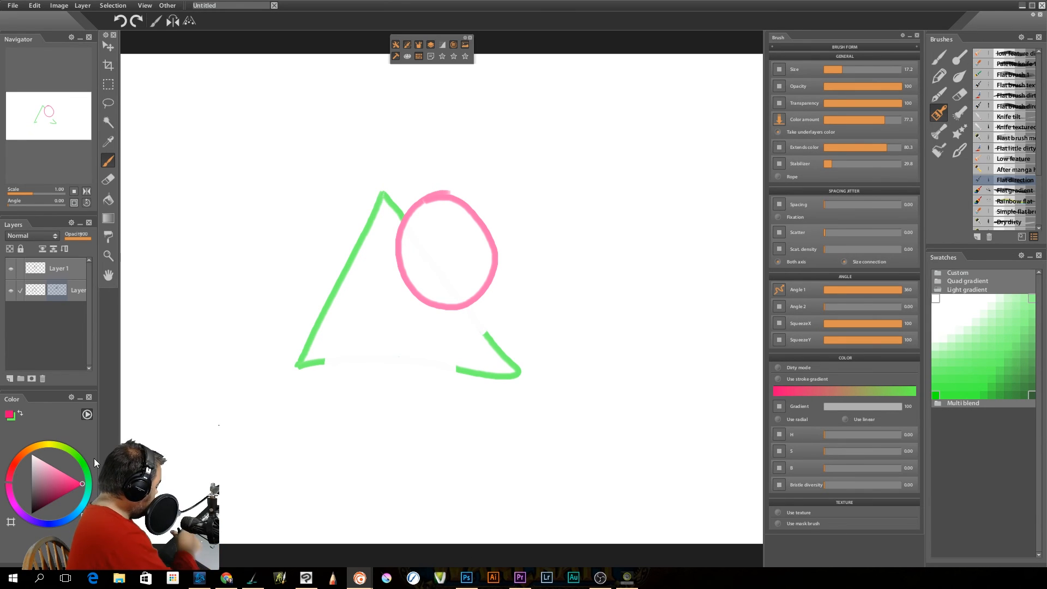
pyautogui.rightClick(54, 288)
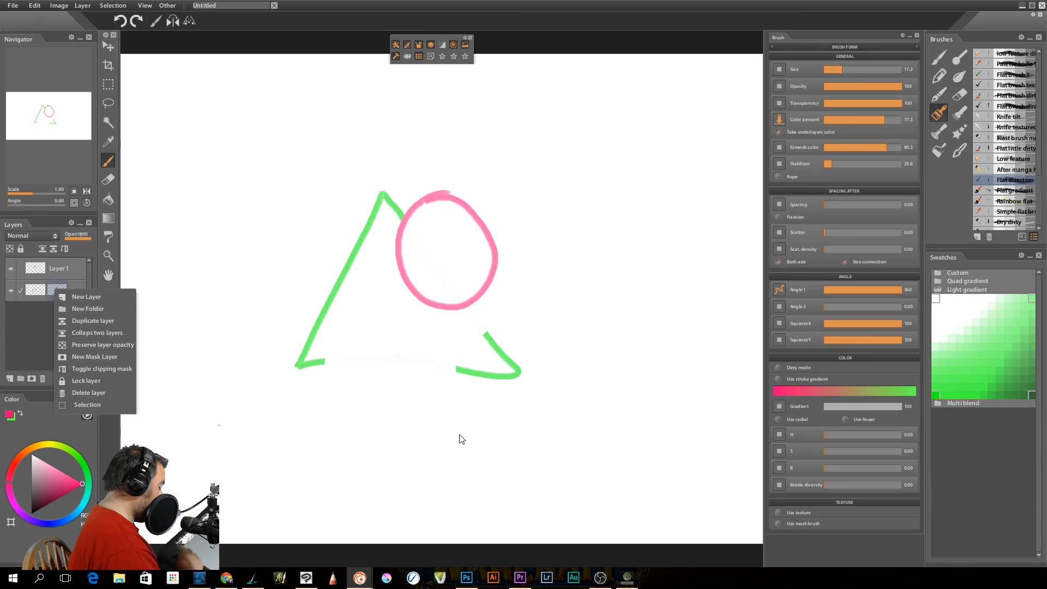
pyautogui.moveTo(354, 570)
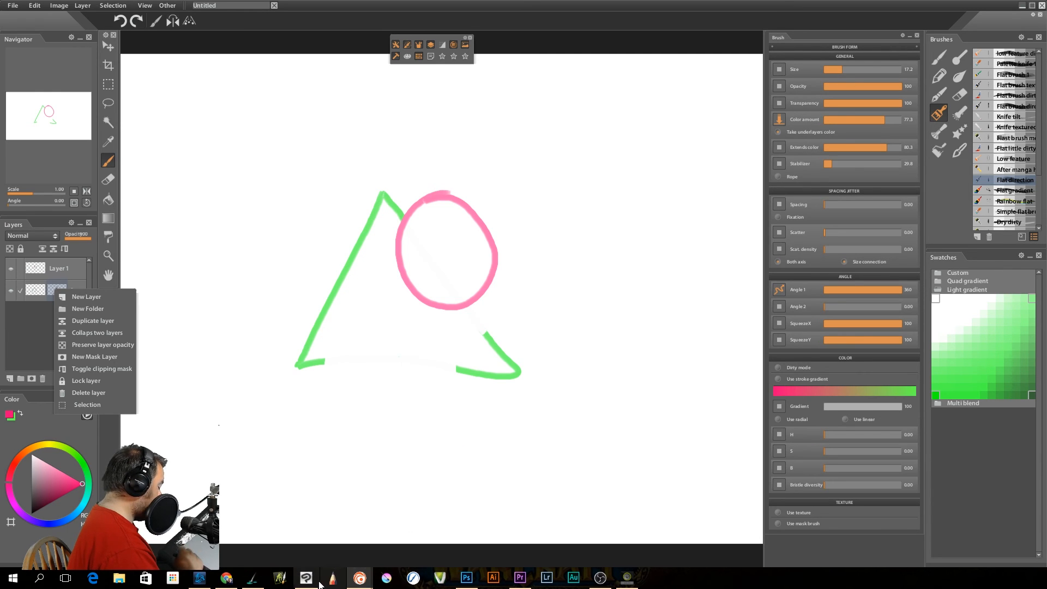
pyautogui.moveTo(313, 577)
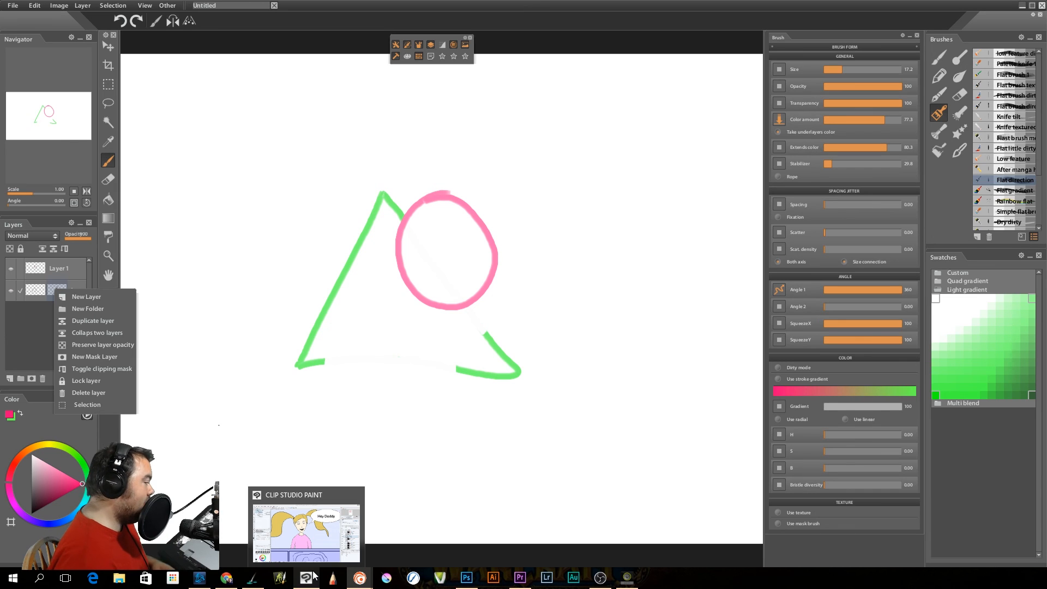
pyautogui.click(82, 7)
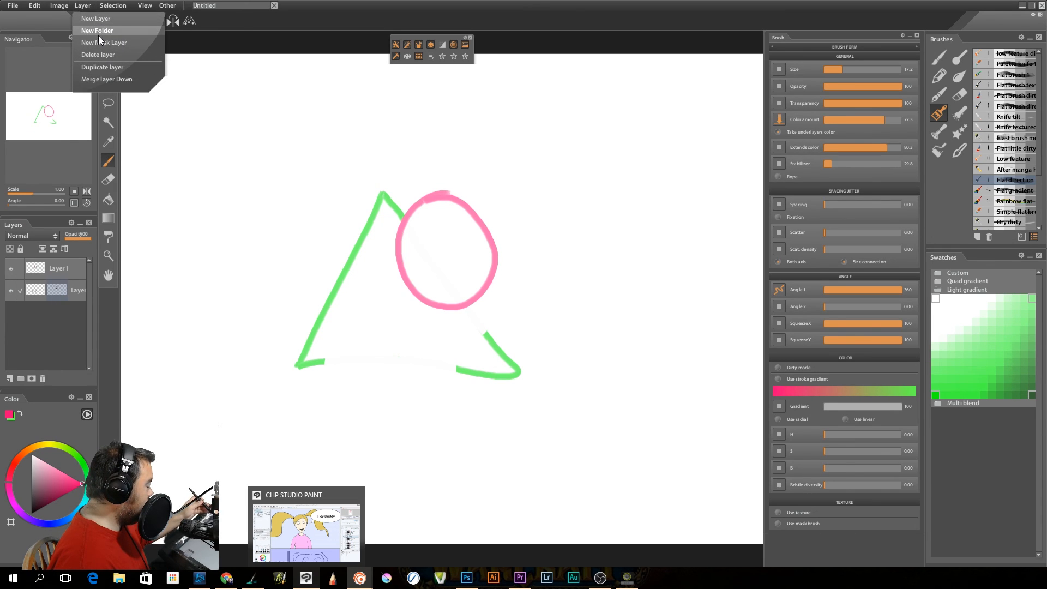